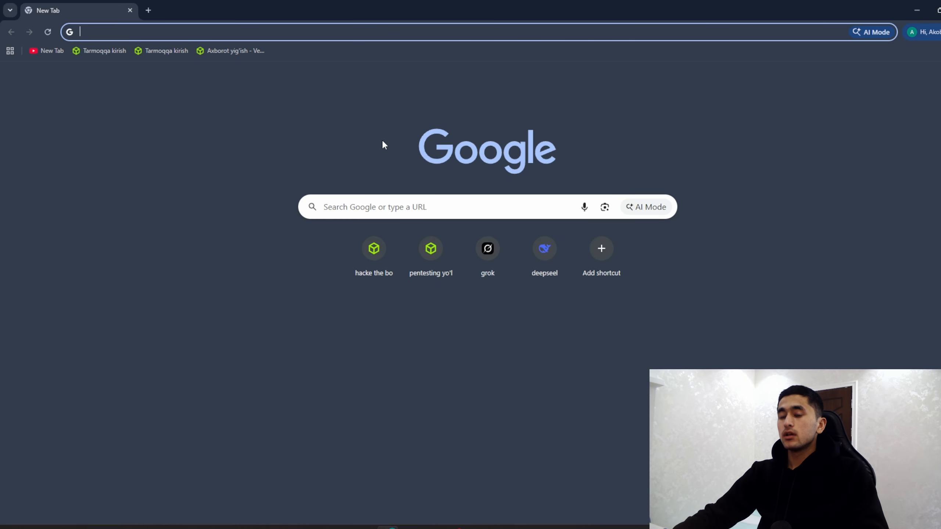
# Step: Go to virtualbox.org in Chrome and show the page in English
pyautogui.write('virtualbox.org')
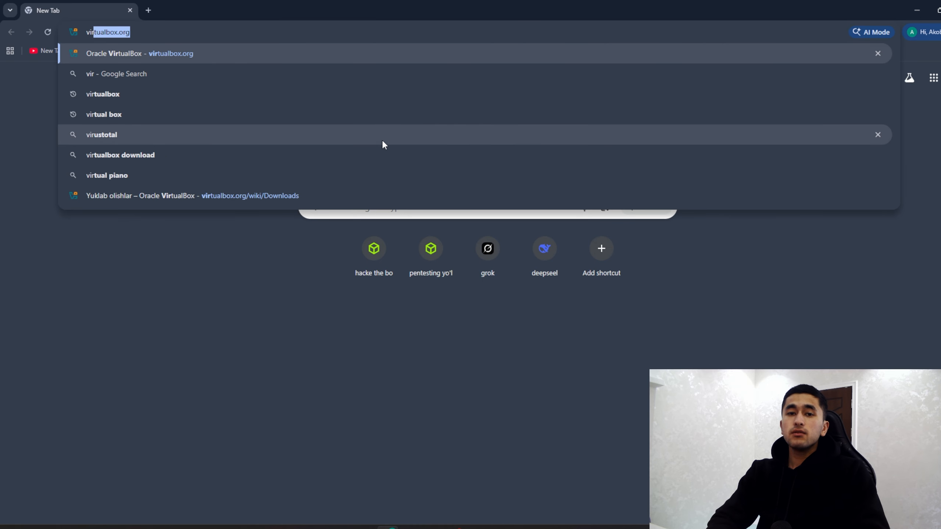
pyautogui.press('Right')
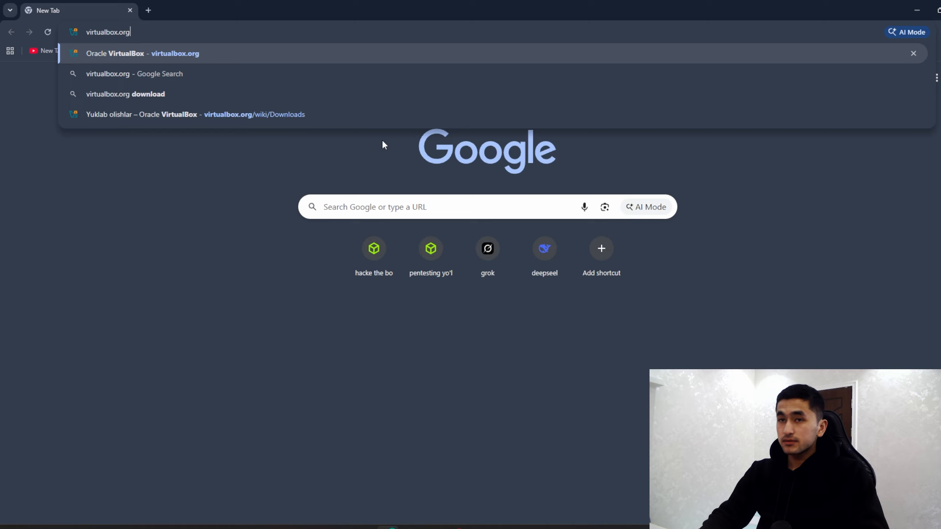
pyautogui.press('Return')
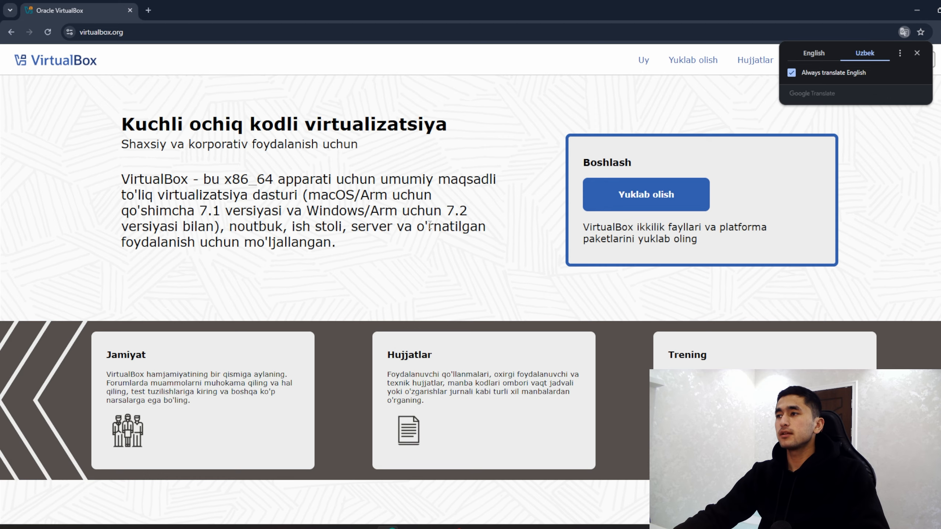
pyautogui.click(827, 58)
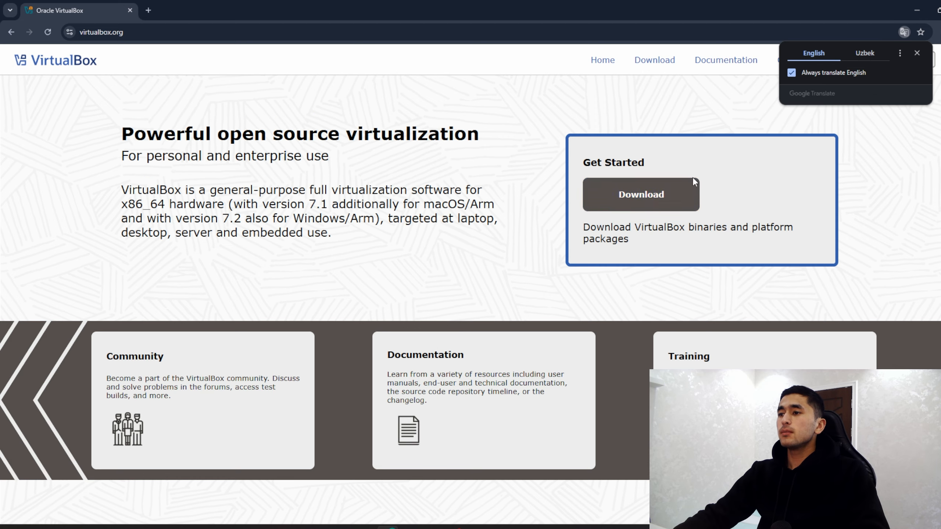
# Step: Download the VirtualBox 7.2.6 installer for Windows hosts from the Downloads page
pyautogui.click(667, 198)
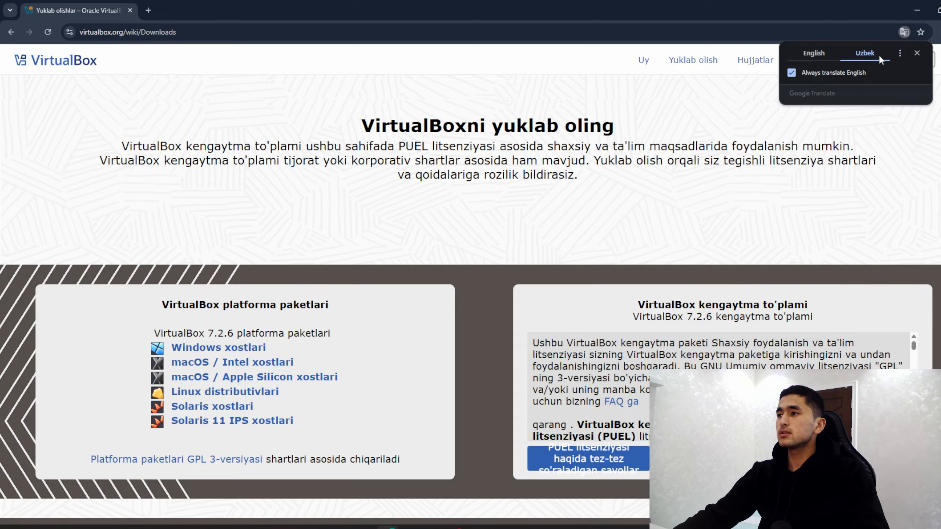
pyautogui.click(821, 53)
pyautogui.click(917, 54)
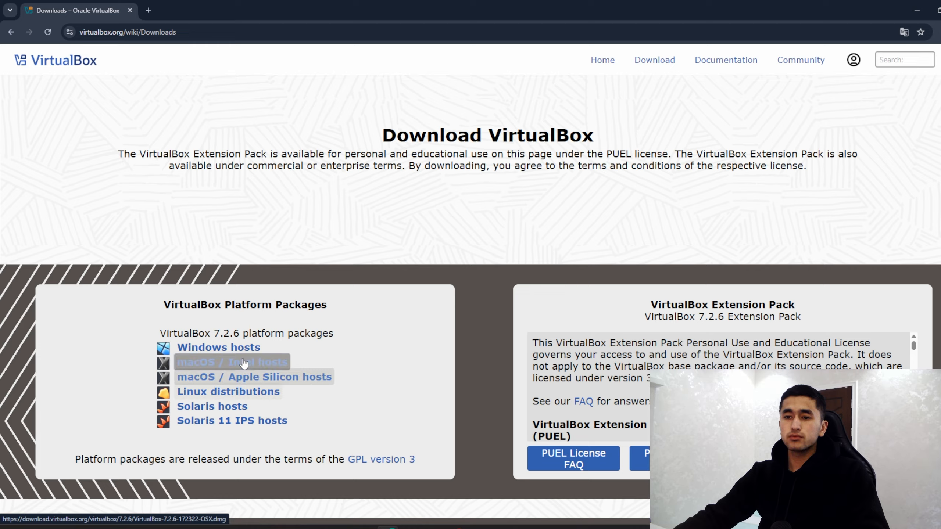
pyautogui.click(215, 348)
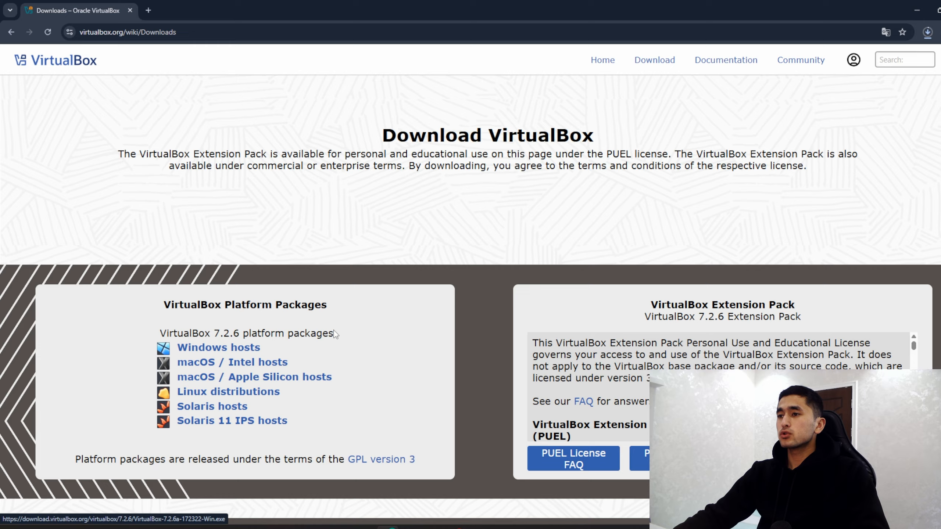
pyautogui.click(927, 32)
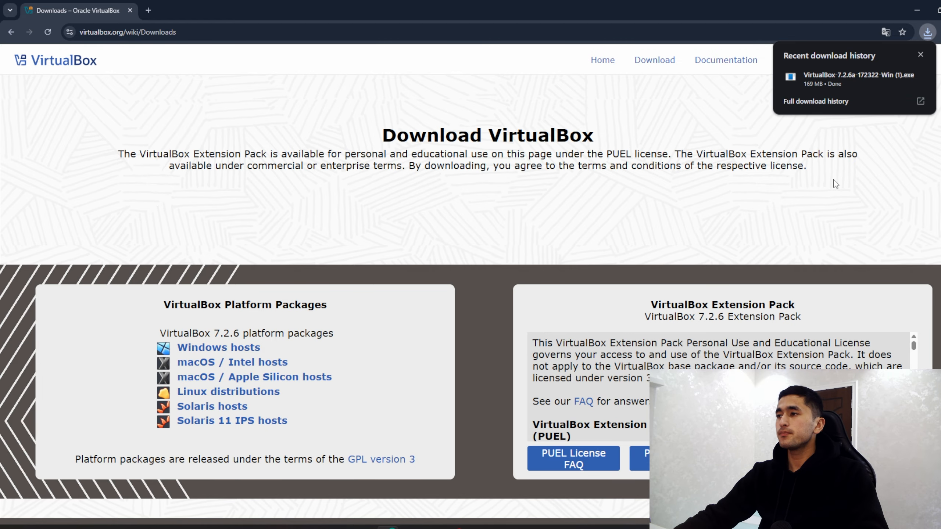
# Step: Run the VirtualBox installer to its license page, then open a new Chrome tab
pyautogui.click(821, 82)
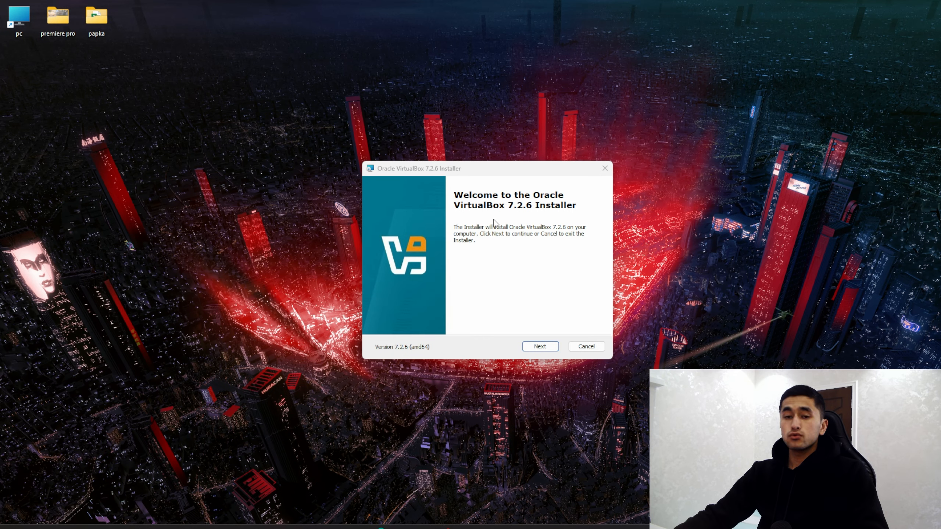
pyautogui.click(539, 348)
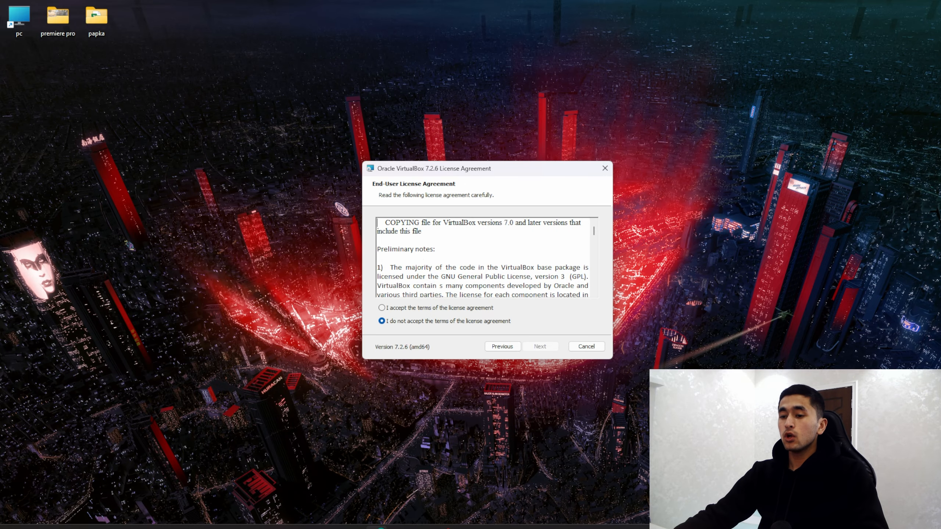
pyautogui.click(377, 528)
pyautogui.click(150, 11)
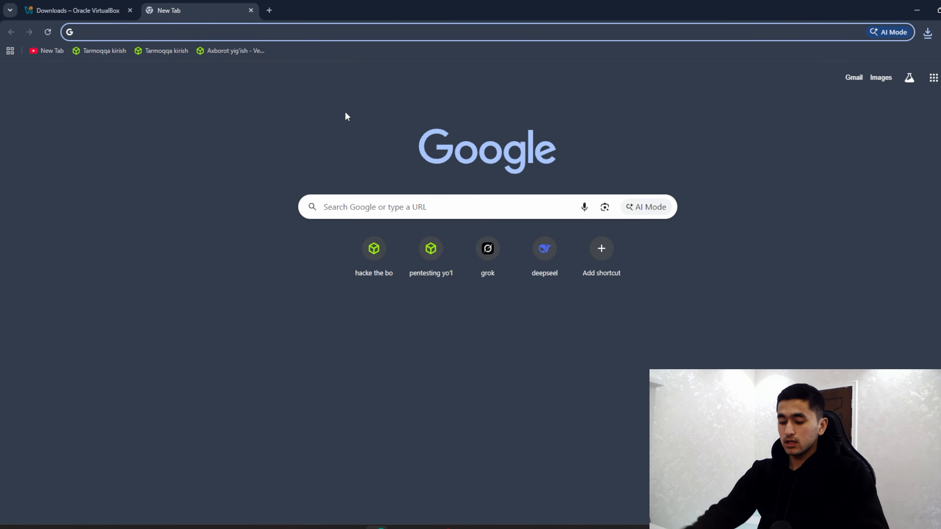
# Step: Search 'microsoft visual c++ 2019', then download and run VC_redist.x64.exe from Microsoft Learn
pyautogui.write('micr')
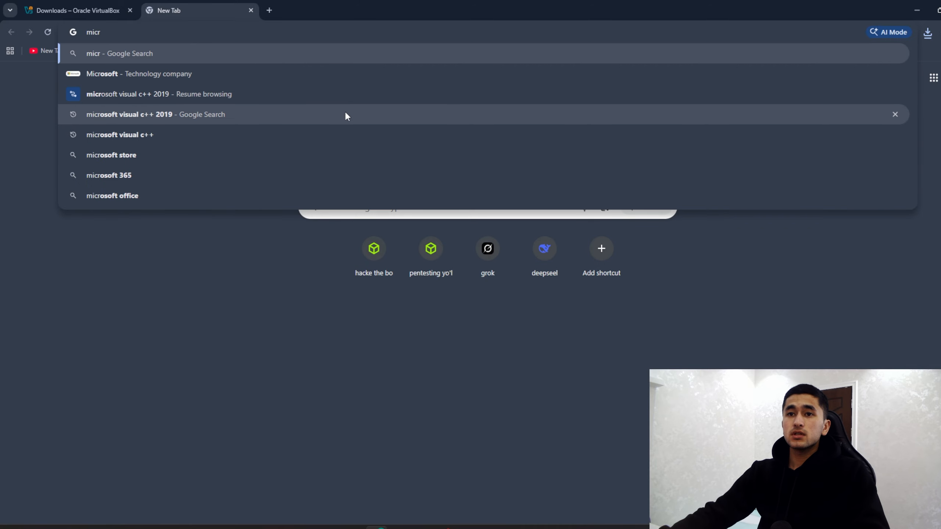
pyautogui.click(170, 115)
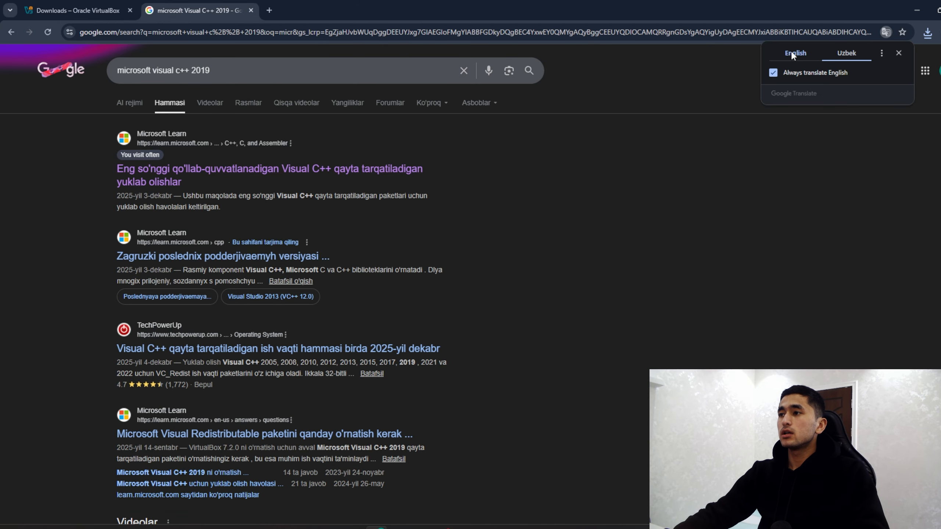
pyautogui.click(791, 51)
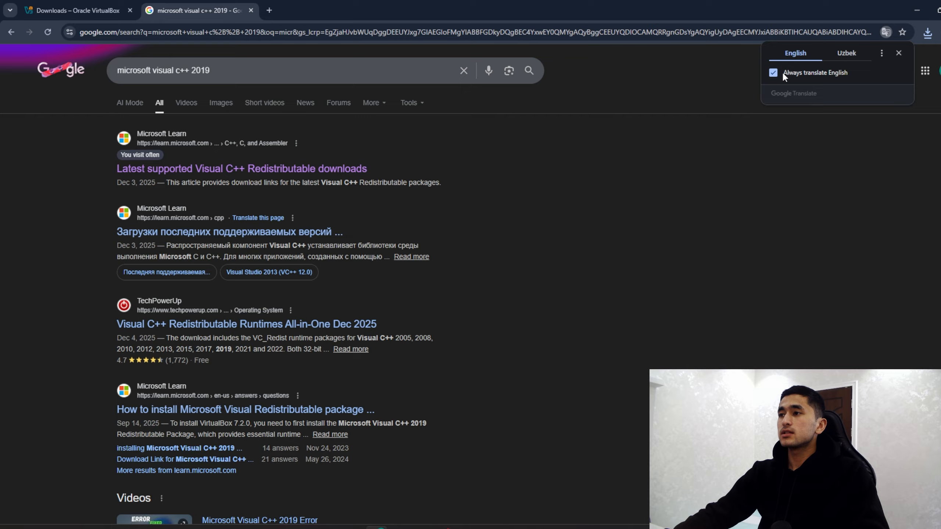
pyautogui.click(205, 171)
pyautogui.scroll(-15, 440, 314)
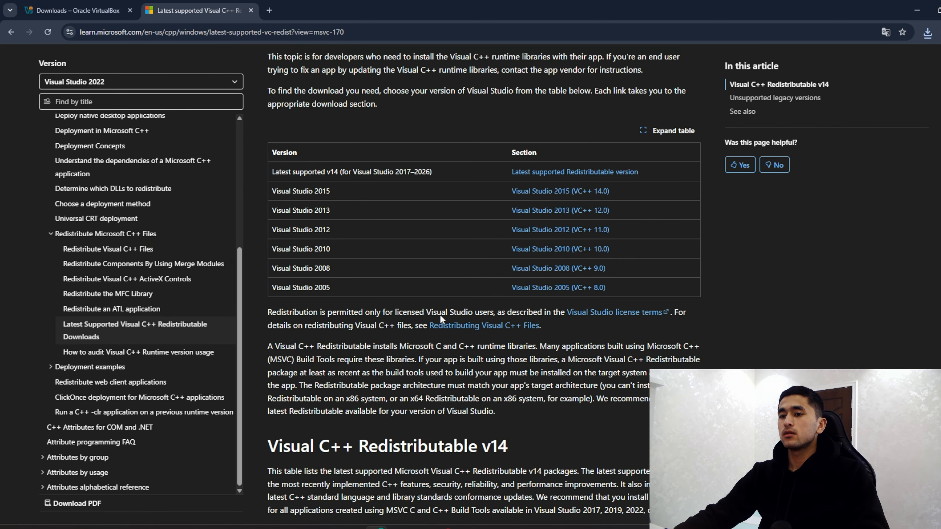
pyautogui.scroll(5, 440, 315)
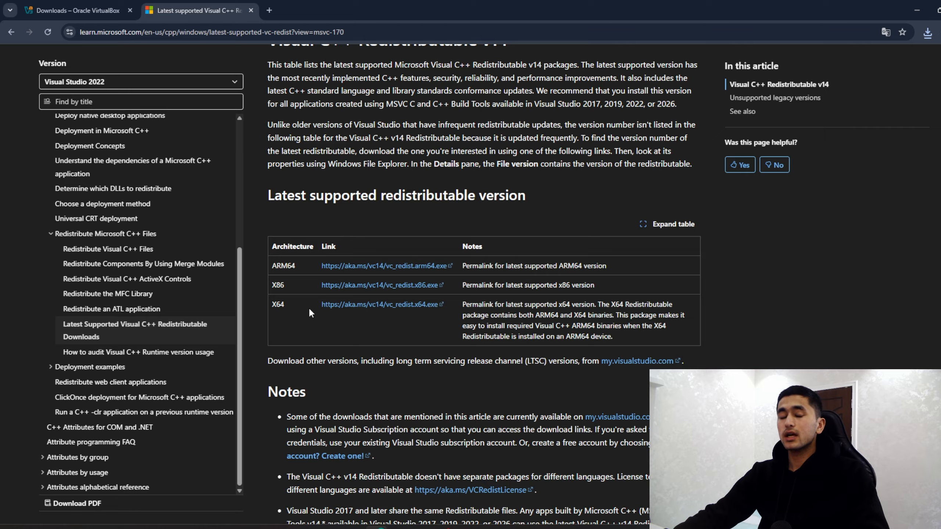
pyautogui.click(374, 305)
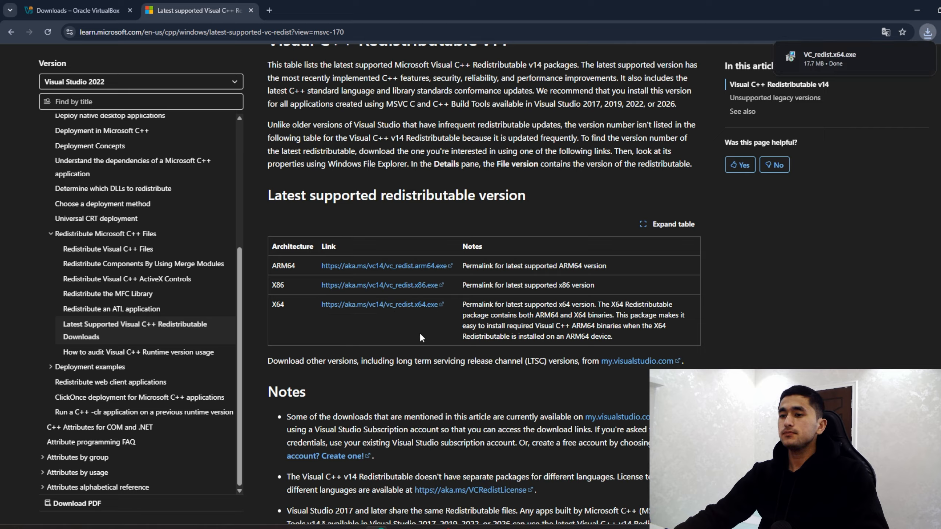
pyautogui.click(847, 61)
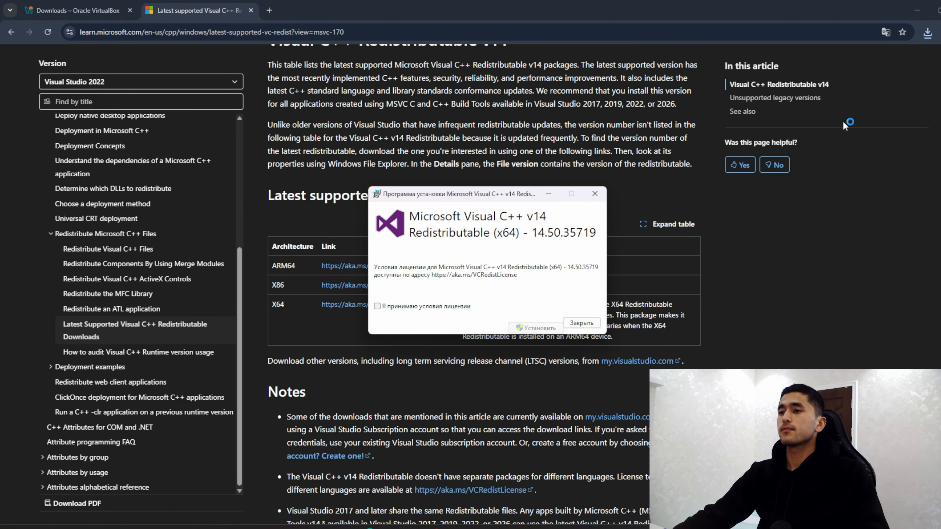
# Step: Accept the license and install Visual C++ v14 Redistributable (x64) 14.50.35719
pyautogui.click(377, 306)
pyautogui.click(536, 328)
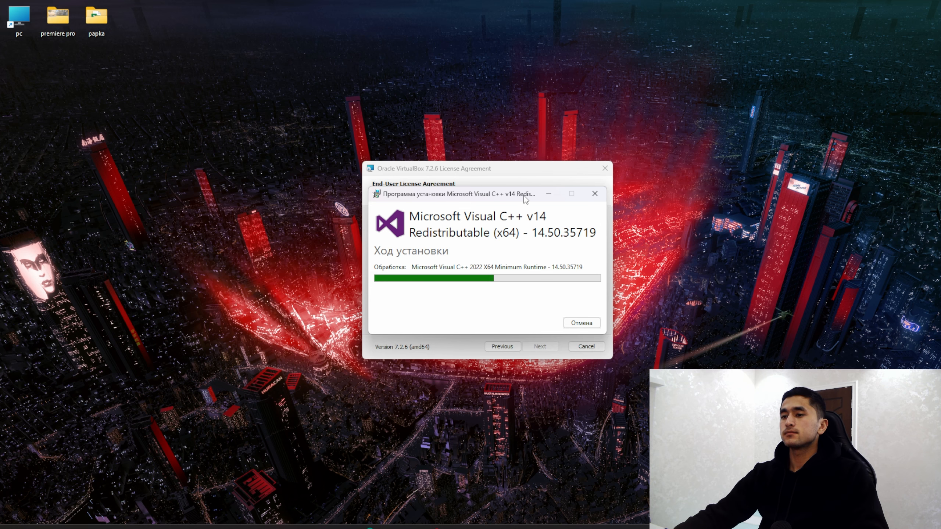
pyautogui.moveTo(525, 201); pyautogui.dragTo(526, 202)
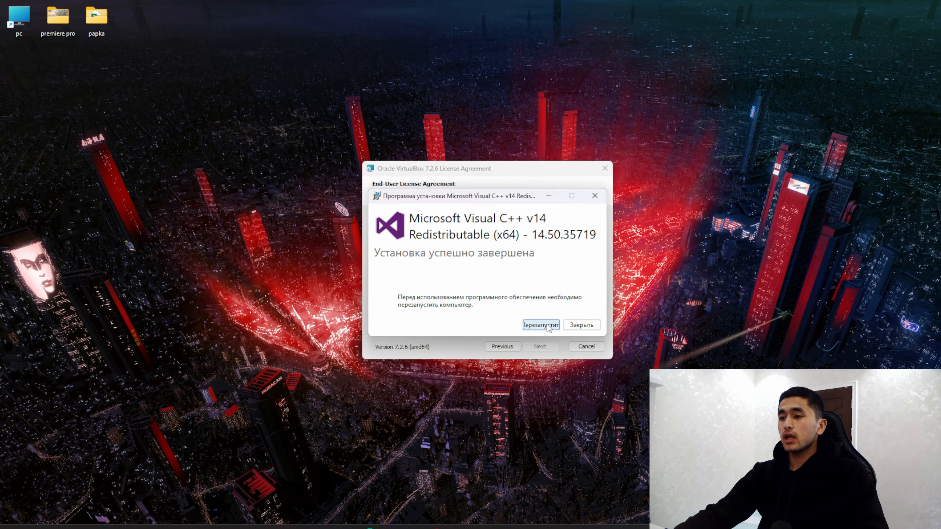
# Step: Close the Visual C++ installer and accept the VirtualBox license agreement
pyautogui.click(589, 327)
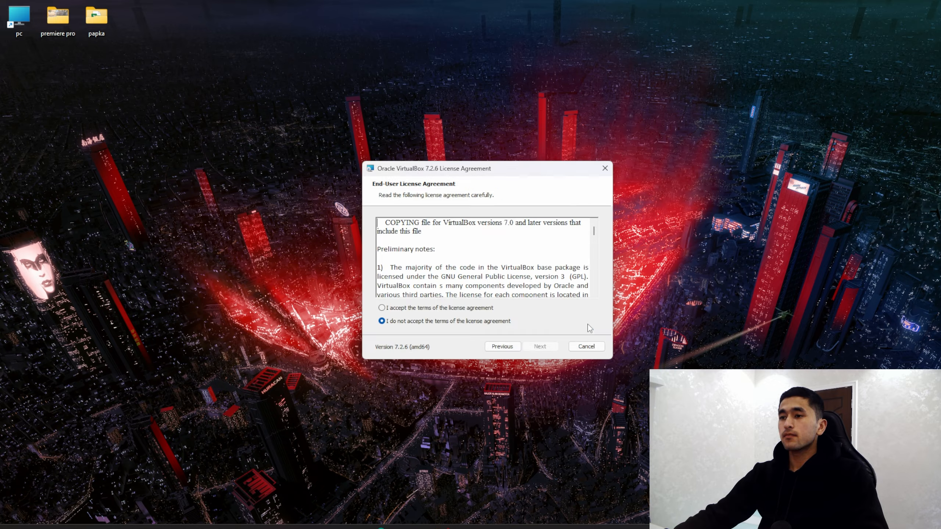
pyautogui.moveTo(544, 170); pyautogui.dragTo(547, 157)
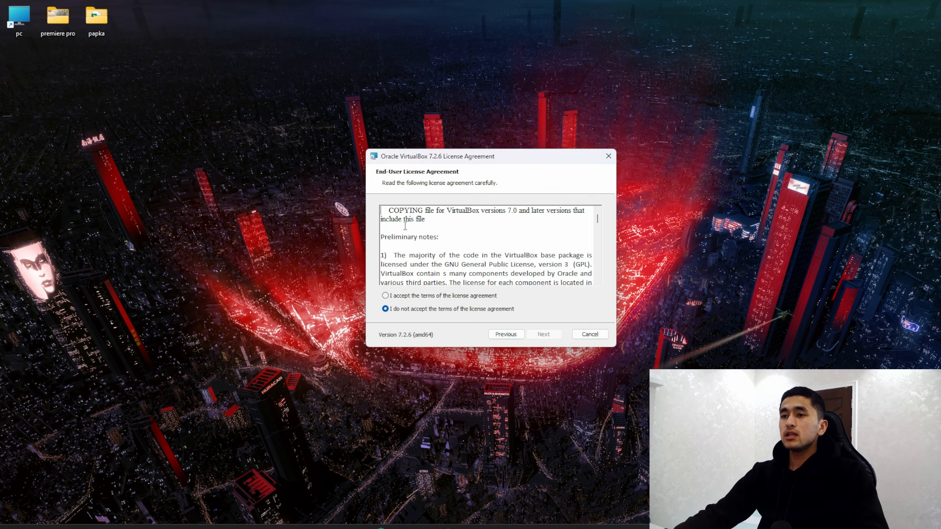
pyautogui.click(390, 296)
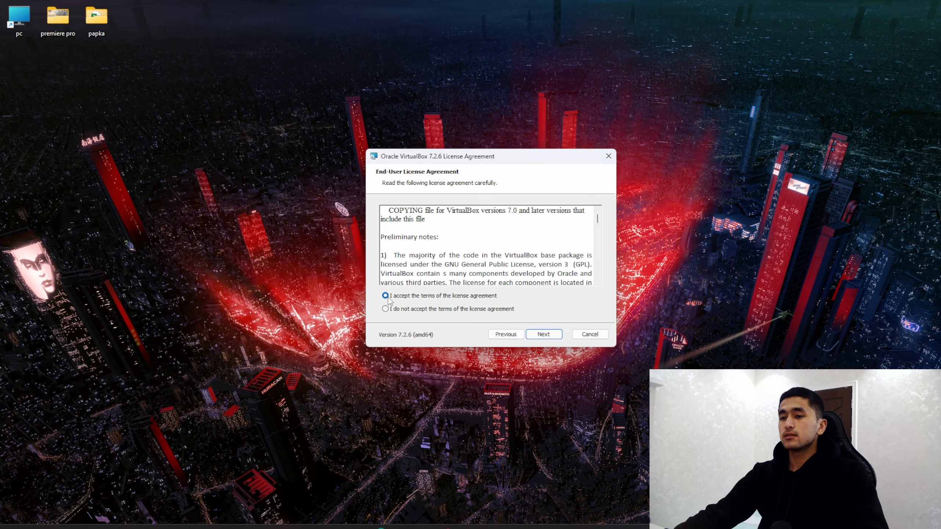
pyautogui.click(558, 339)
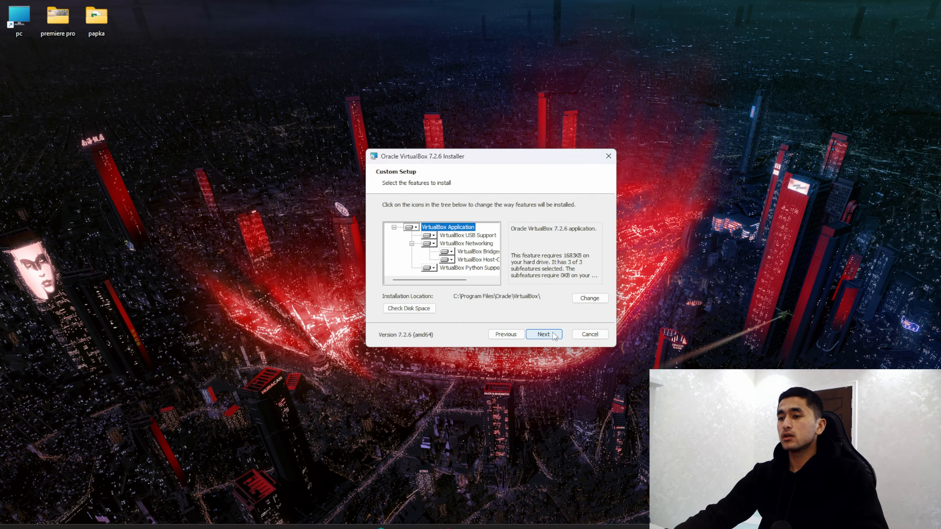
# Step: Install VirtualBox 7.2.6 with default features, accepting the network and Python warnings, then finish
pyautogui.click(555, 336)
pyautogui.click(554, 337)
pyautogui.click(554, 337)
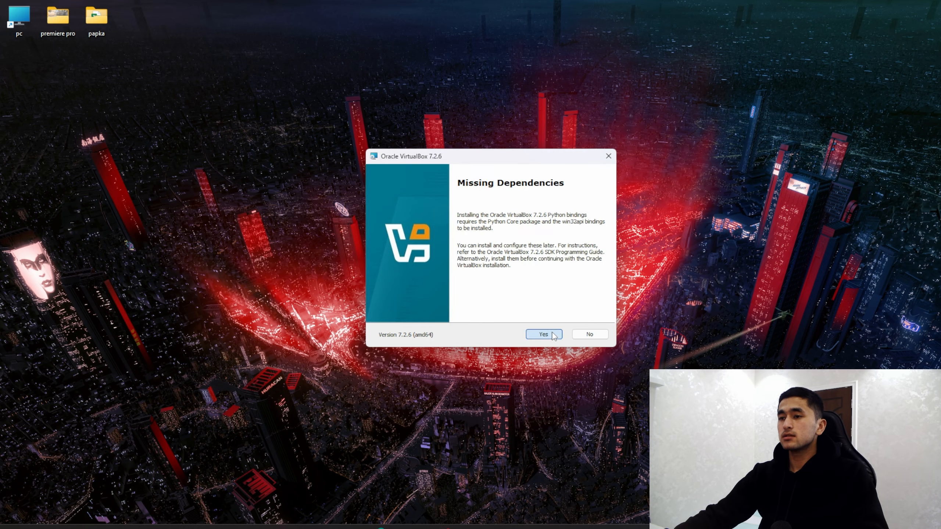
pyautogui.click(554, 336)
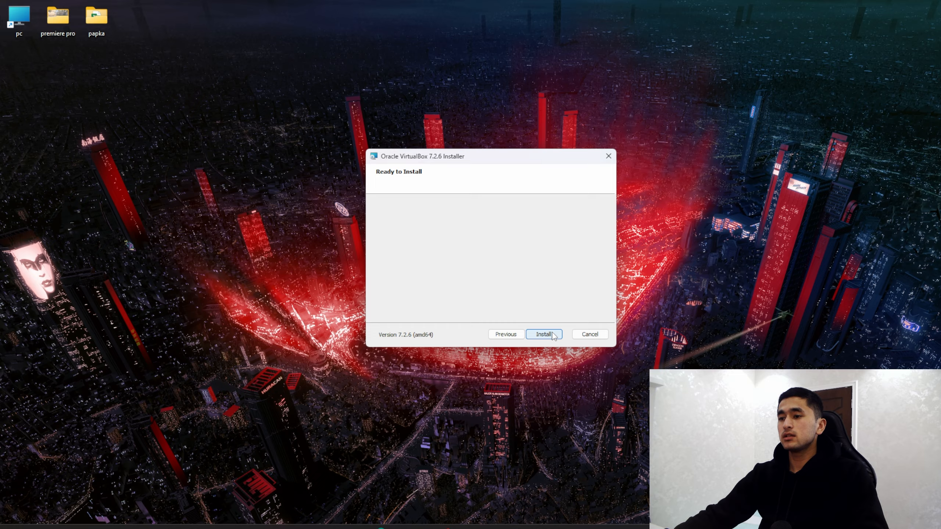
pyautogui.click(544, 334)
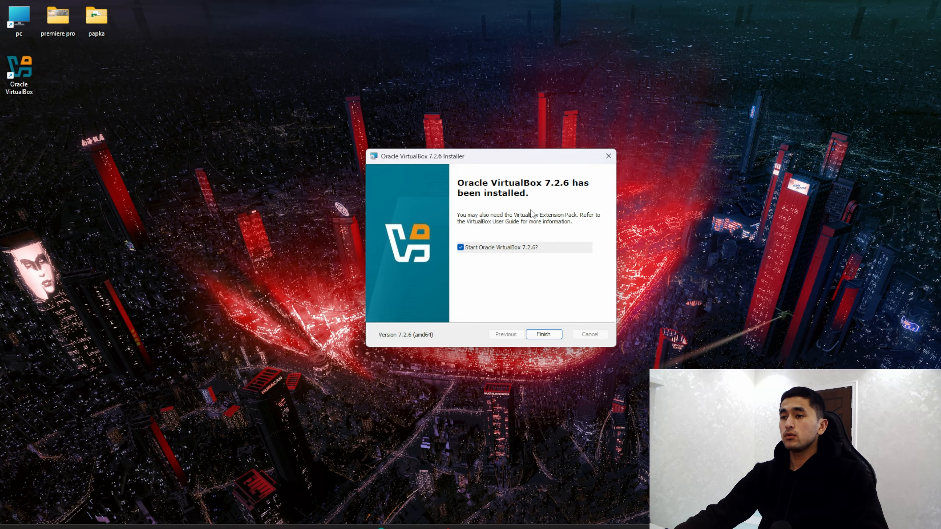
pyautogui.click(543, 335)
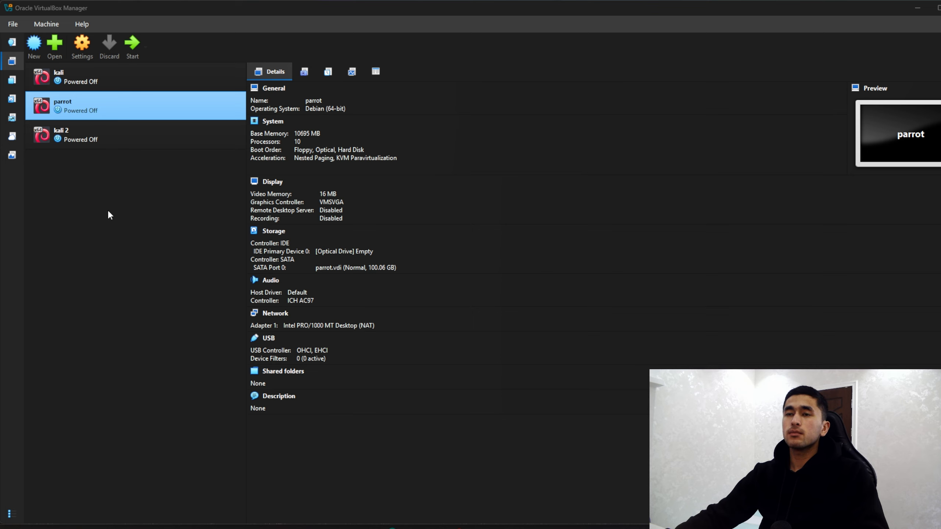
# Step: Minimize VirtualBox Manager and return to Chrome's Visual C++ Redistributable article
pyautogui.click(916, 8)
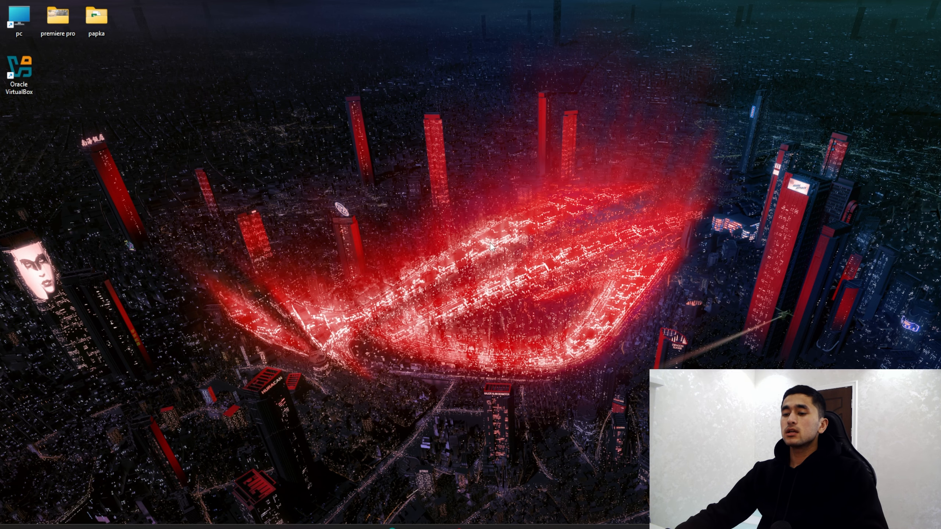
pyautogui.click(388, 527)
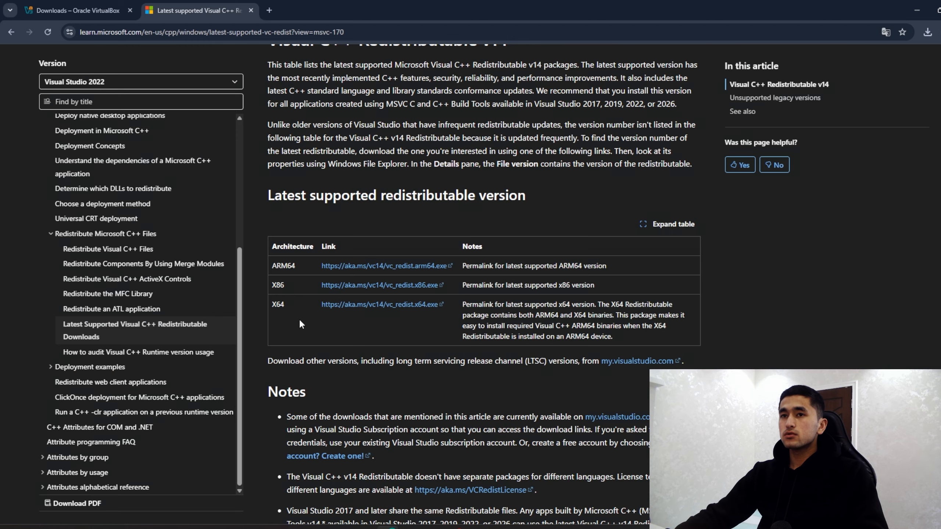
# Step: Search 'kali linux' in a new tab and open the official kali.org site
pyautogui.click(277, 11)
pyautogui.write('kal')
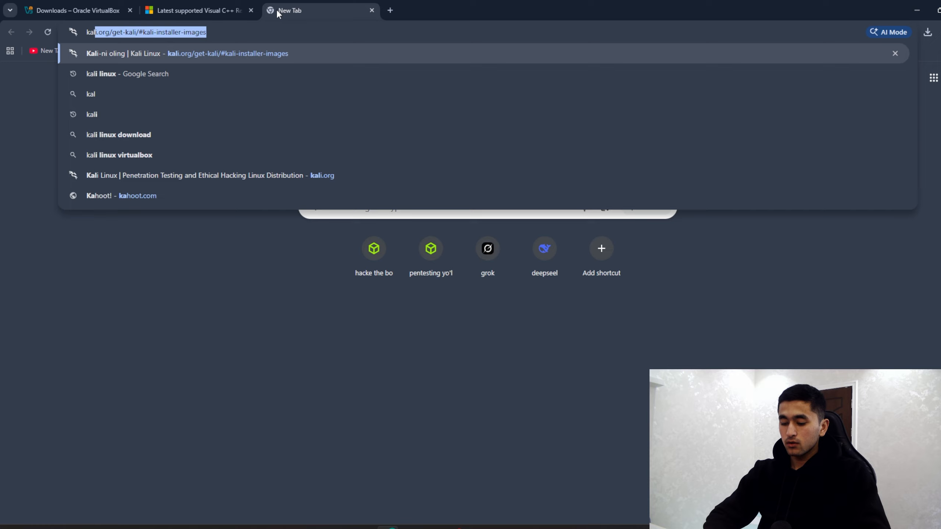
pyautogui.write('i li')
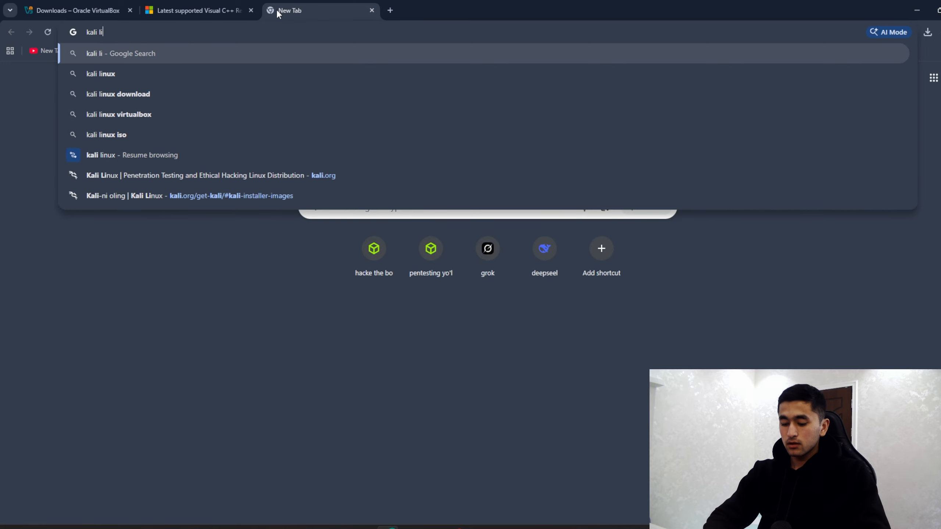
pyautogui.write('nux')
pyautogui.press('Return')
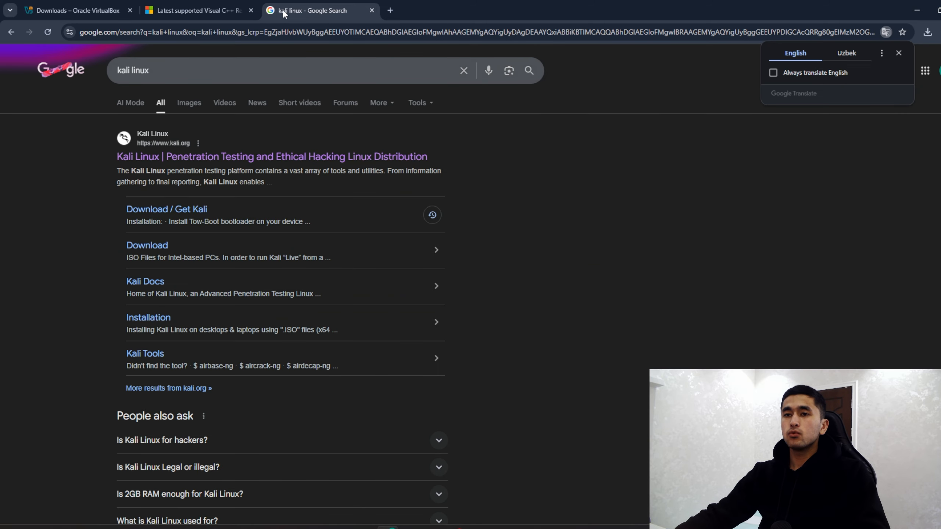
pyautogui.click(215, 156)
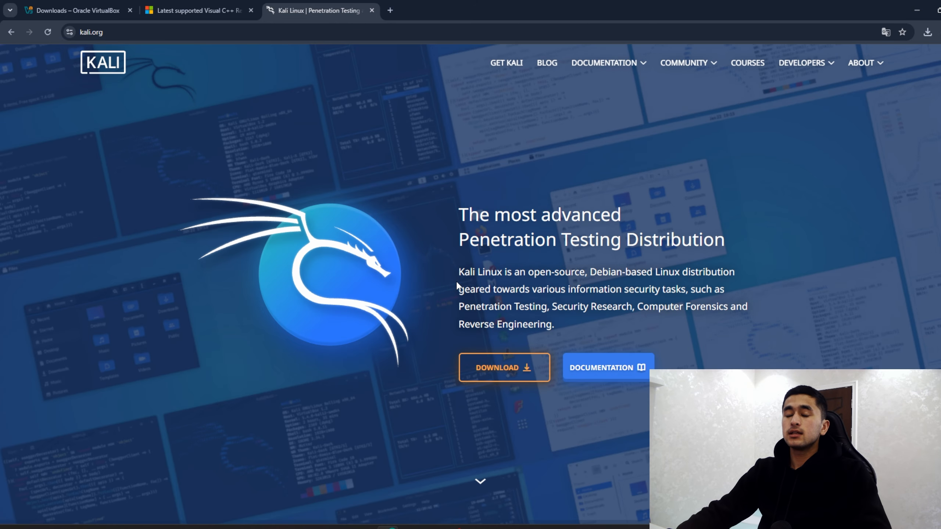
# Step: Download the Kali Linux 2025.4 x86_64 installer ISO from the Installer Images page
pyautogui.click(480, 368)
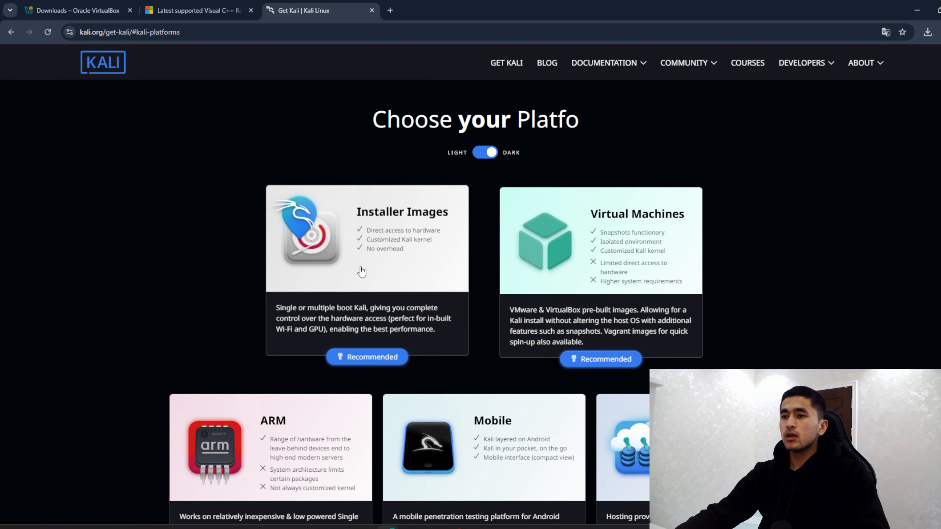
pyautogui.click(372, 239)
pyautogui.scroll(-5, 439, 278)
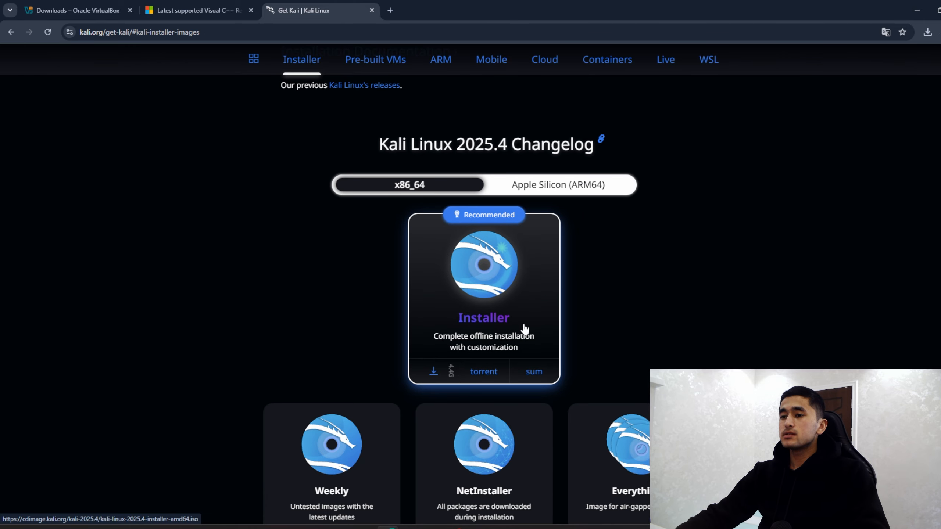
pyautogui.click(434, 372)
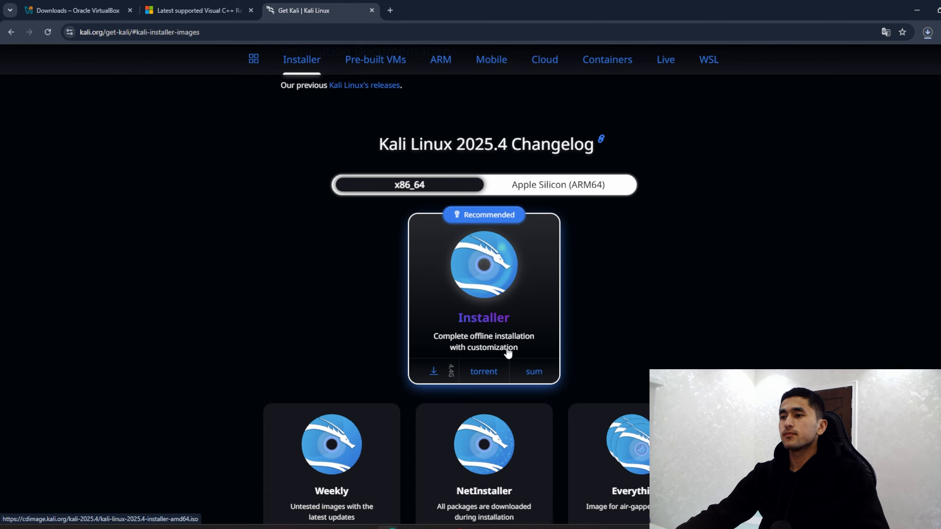
pyautogui.click(931, 31)
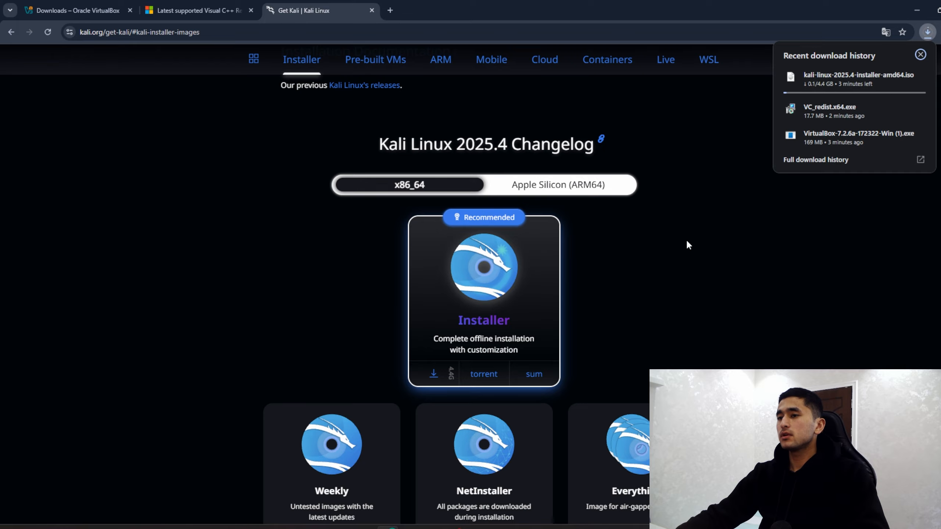
# Step: Let the 4.4 GB Kali ISO finish downloading, minimize Chrome, and launch VirtualBox
pyautogui.click(667, 234)
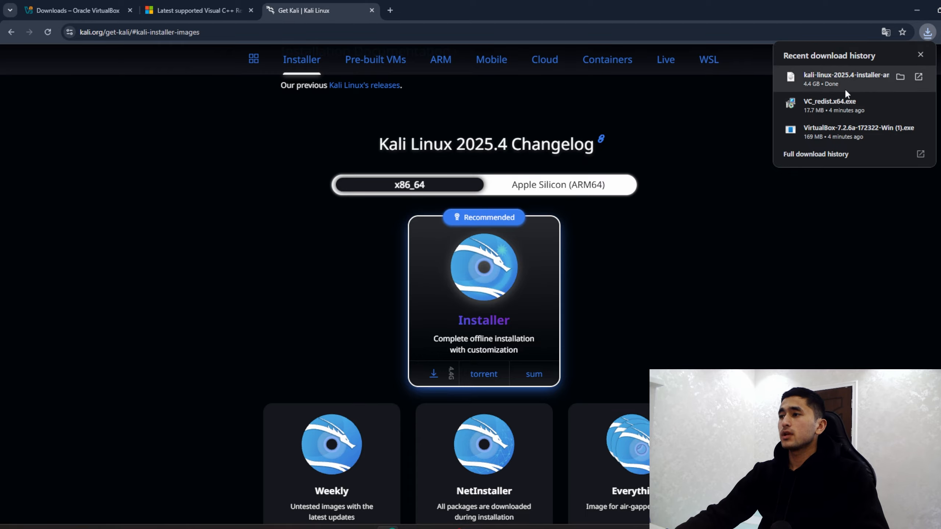
pyautogui.click(917, 11)
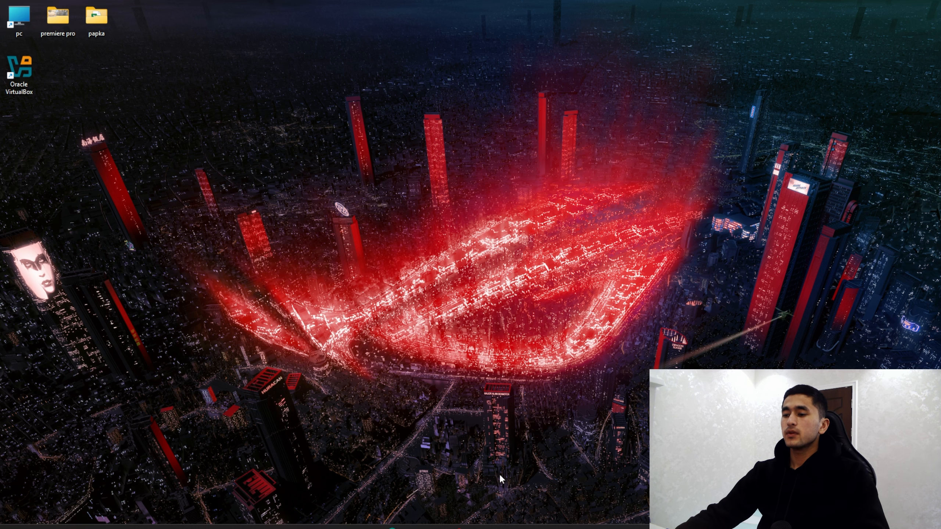
pyautogui.doubleClick(21, 63)
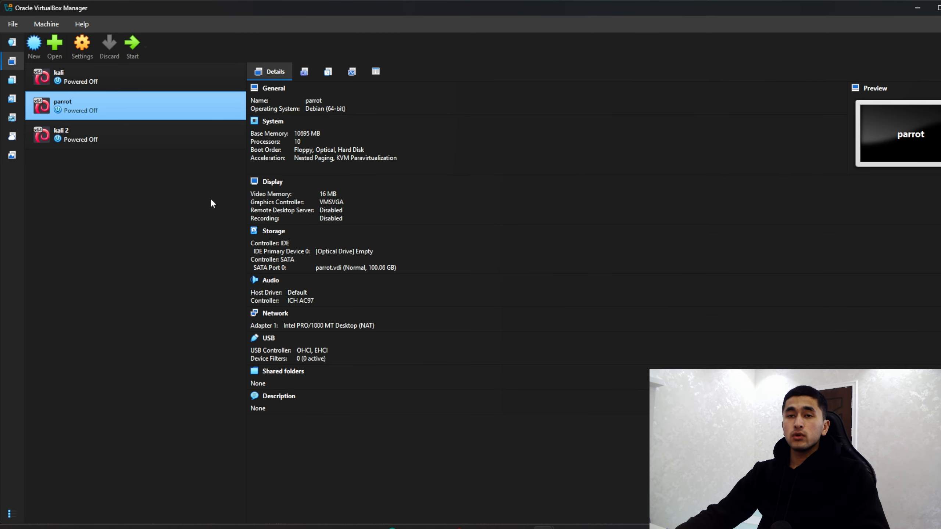
# Step: Start a new virtual machine named 'kali linux' and show the ISO Image choices
pyautogui.click(36, 48)
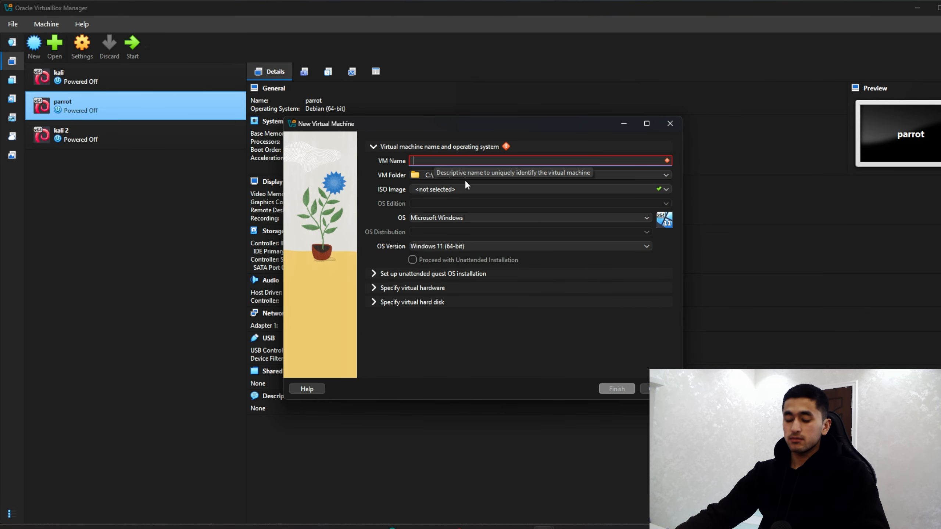
pyautogui.write('kali l')
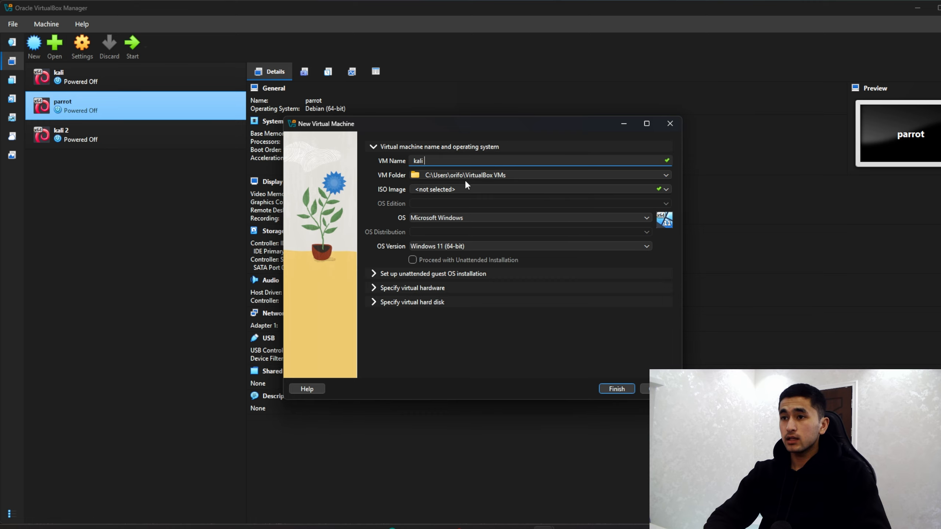
pyautogui.write('inux')
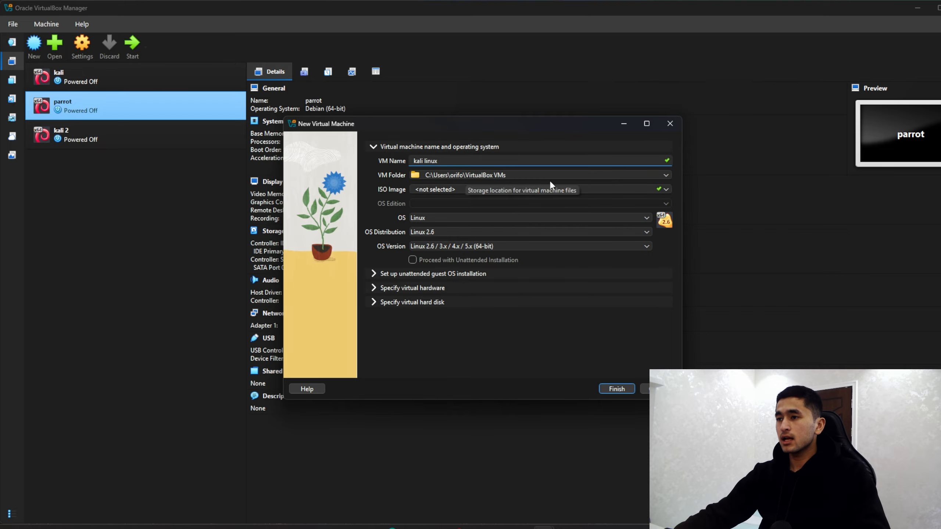
pyautogui.click(667, 189)
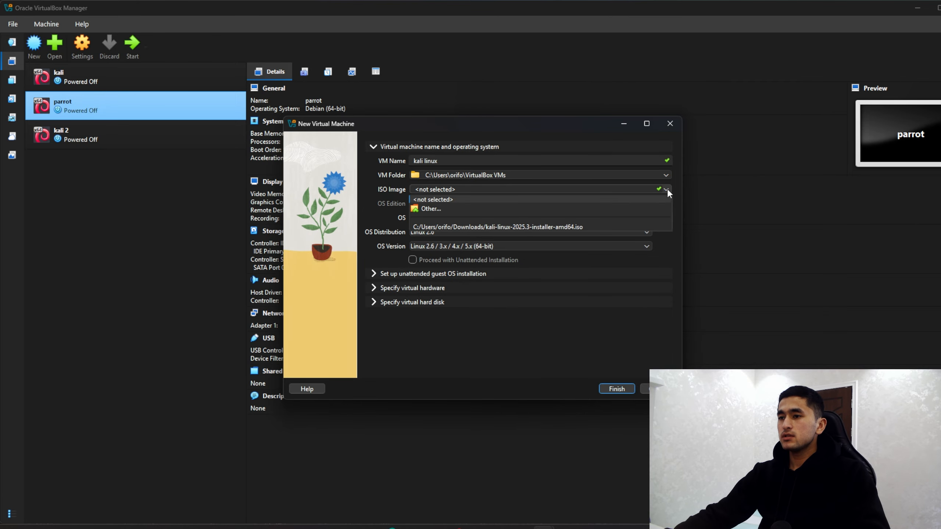
# Step: Choose kali-linux-2025.4-installer-amd64.iso from the Downloads folder as the ISO image
pyautogui.click(446, 211)
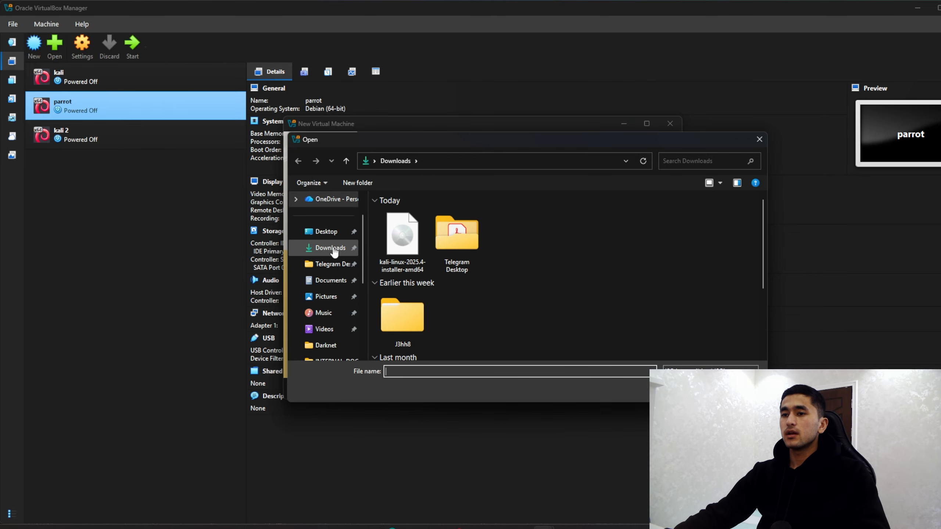
pyautogui.click(334, 251)
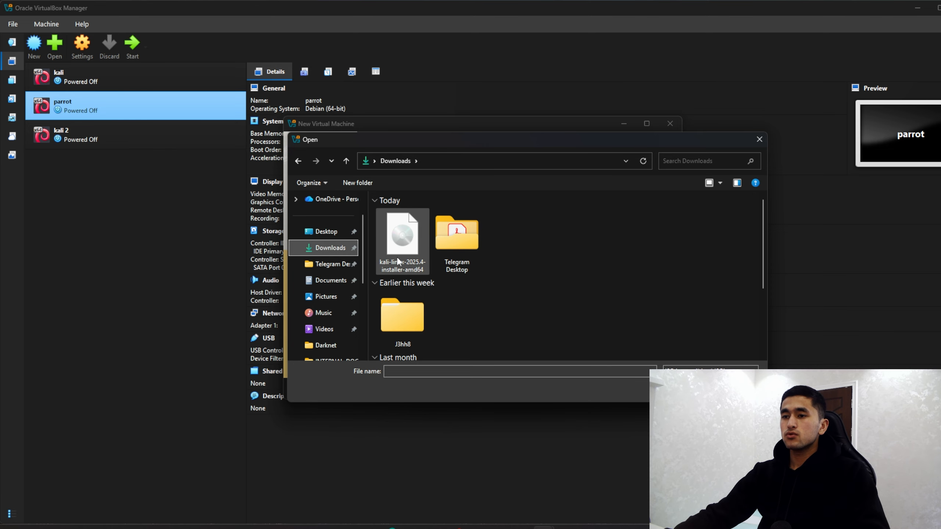
pyautogui.click(414, 249)
pyautogui.click(685, 389)
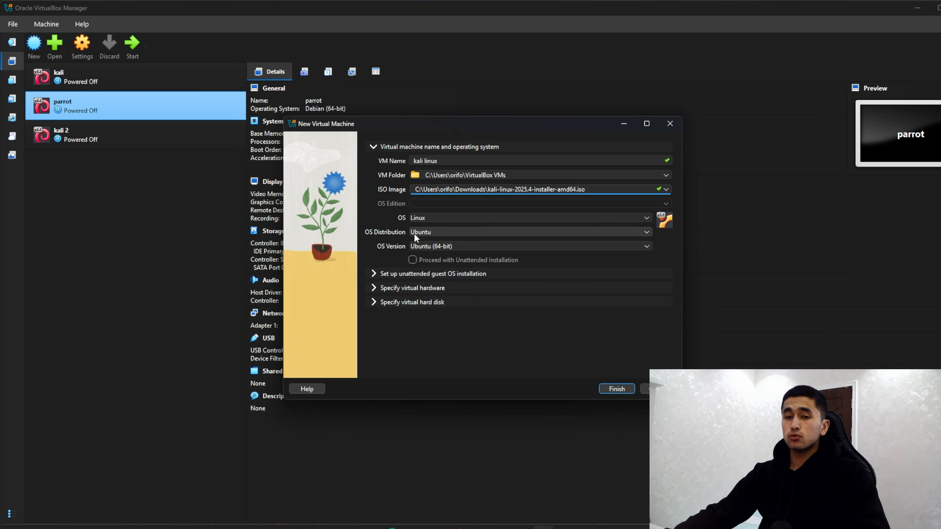
# Step: Set the OS distribution to Debian (64-bit)
pyautogui.click(443, 234)
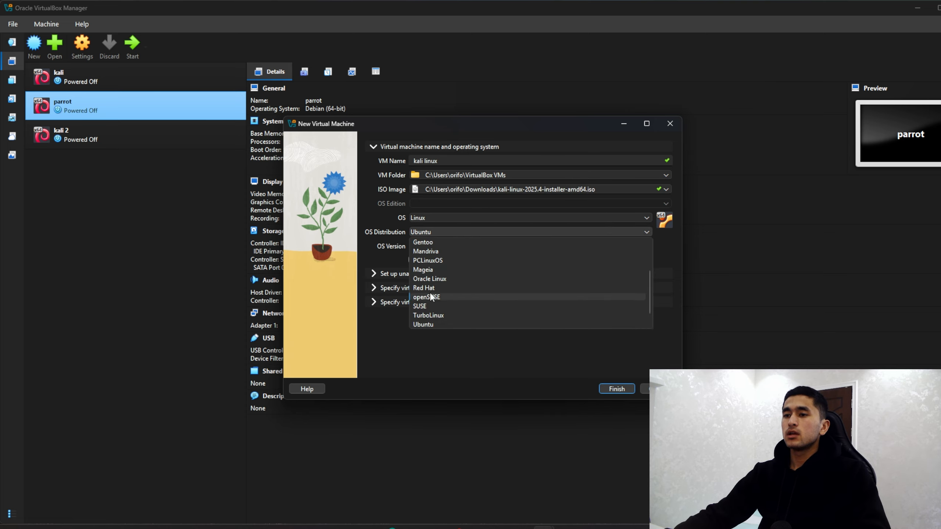
pyautogui.scroll(2, 432, 297)
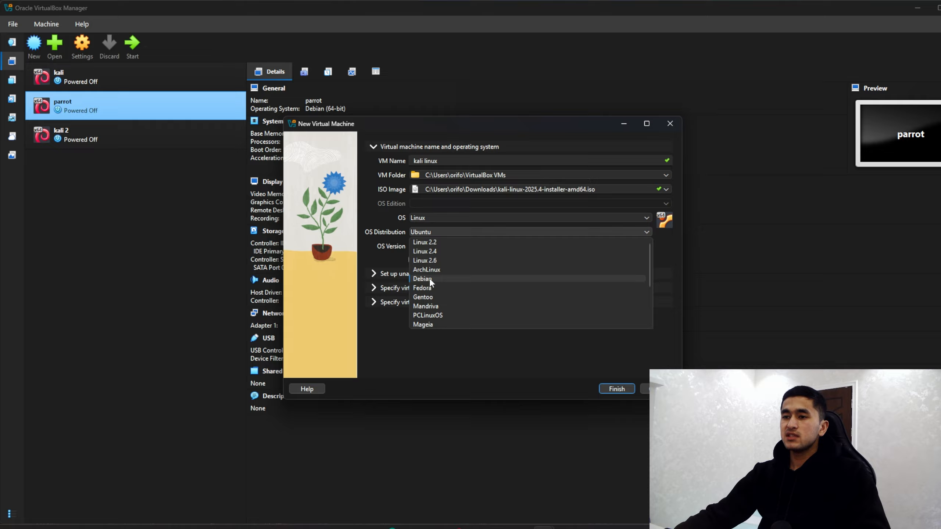
pyautogui.click(422, 279)
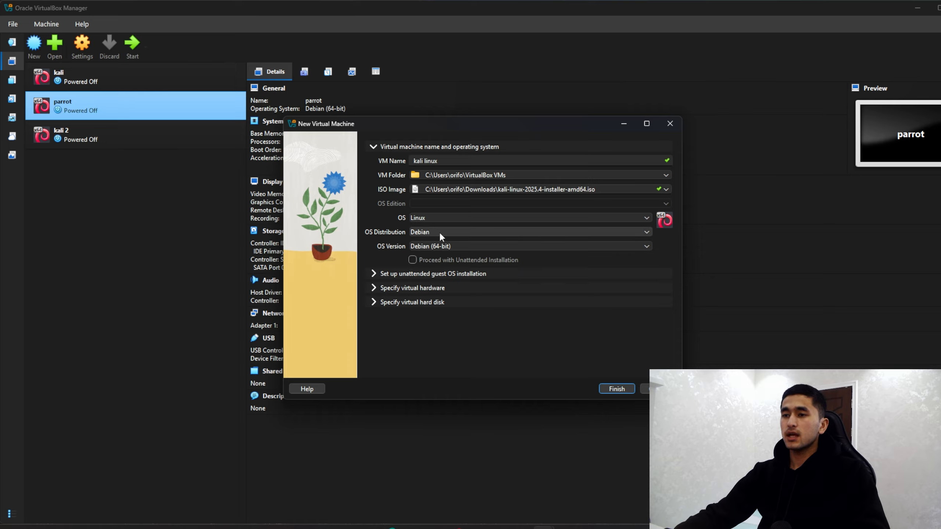
# Step: Set the VM's base memory to 14317 MB and its processors to 8 CPUs
pyautogui.click(376, 289)
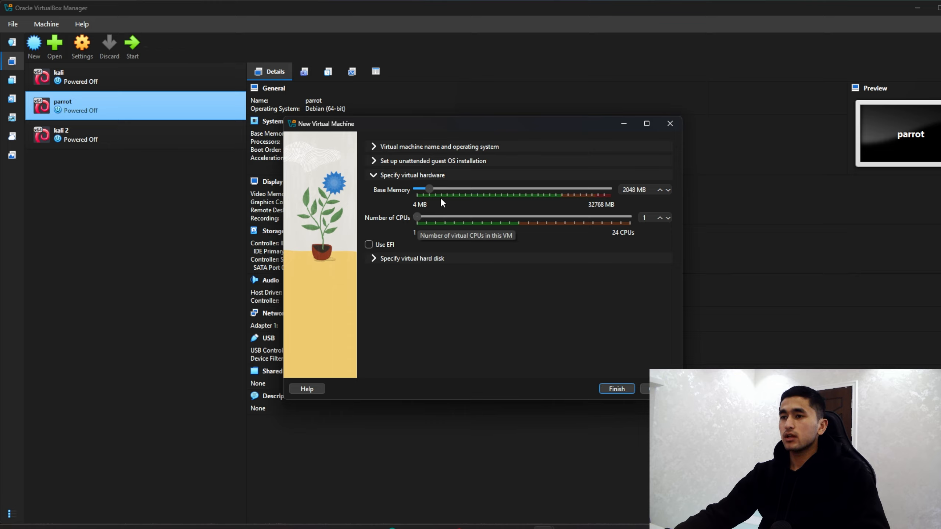
pyautogui.moveTo(430, 188); pyautogui.dragTo(498, 188)
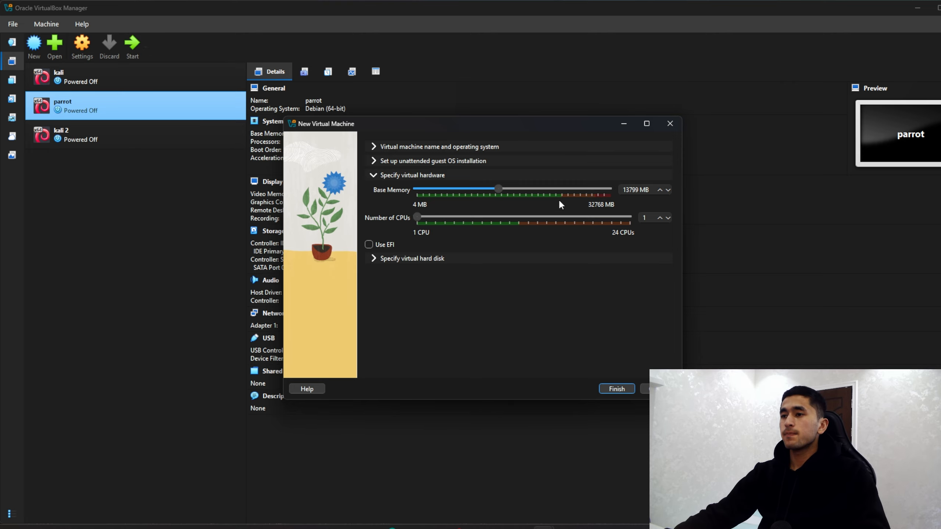
pyautogui.moveTo(497, 191); pyautogui.dragTo(502, 191)
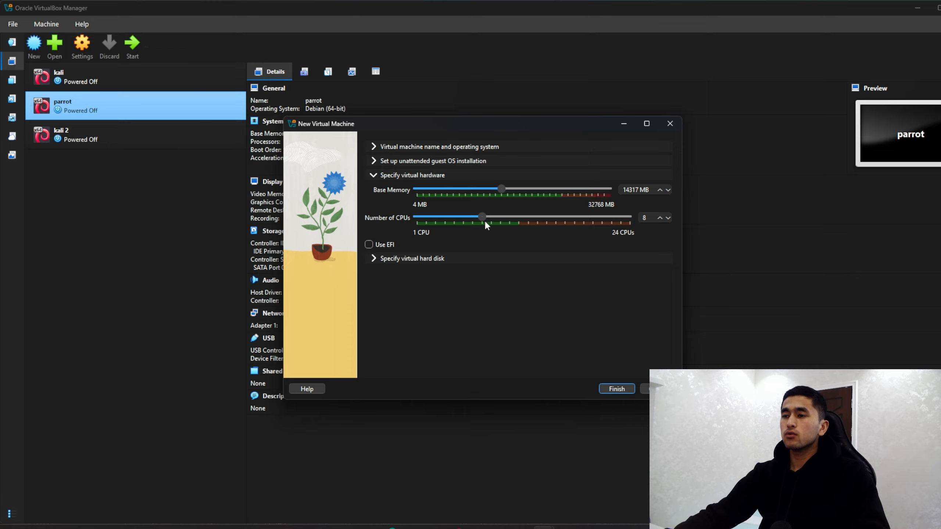
# Step: Size the virtual hard disk to 63.51 GB and finish creating the kali linux machine
pyautogui.click(378, 259)
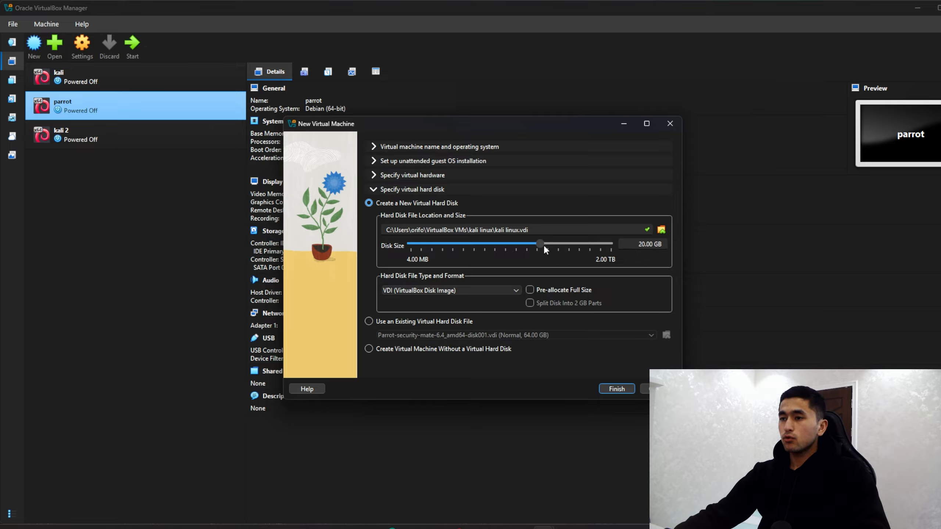
pyautogui.moveTo(541, 242)
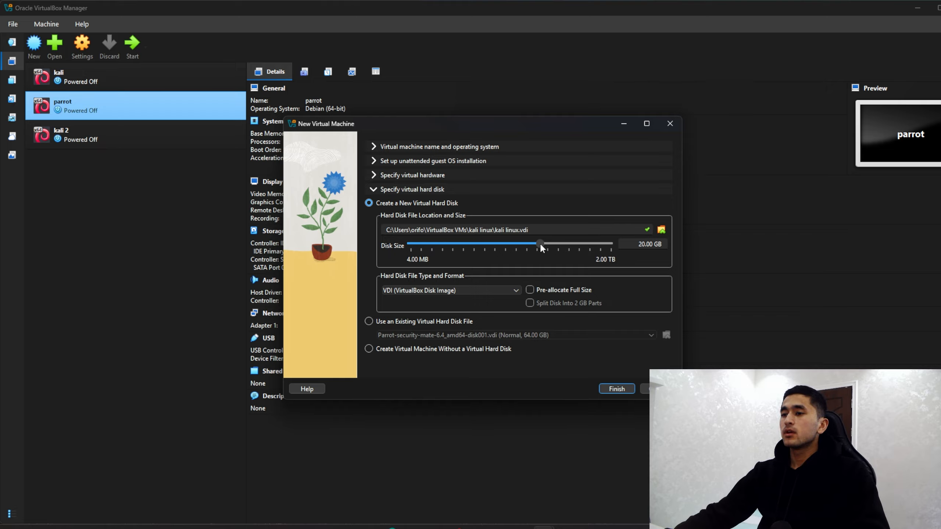
pyautogui.moveTo(540, 243); pyautogui.dragTo(552, 246)
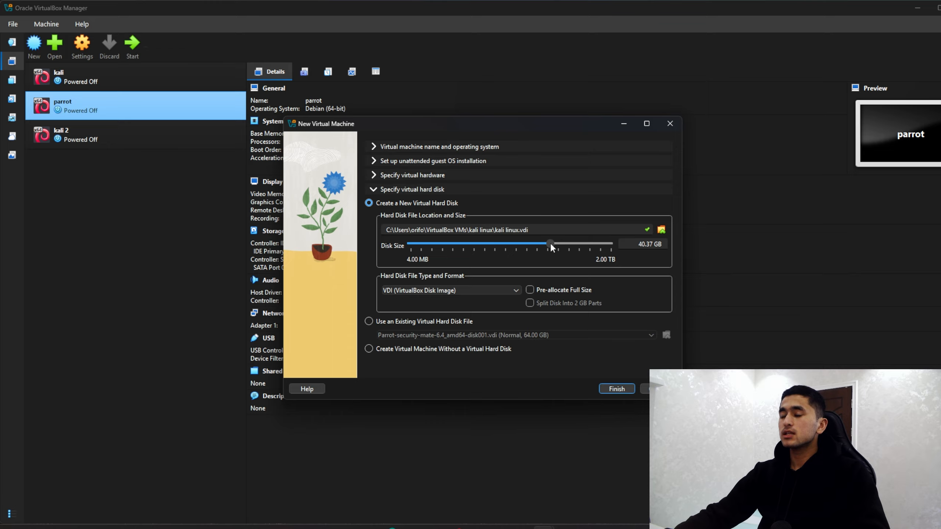
pyautogui.moveTo(551, 245); pyautogui.dragTo(559, 245)
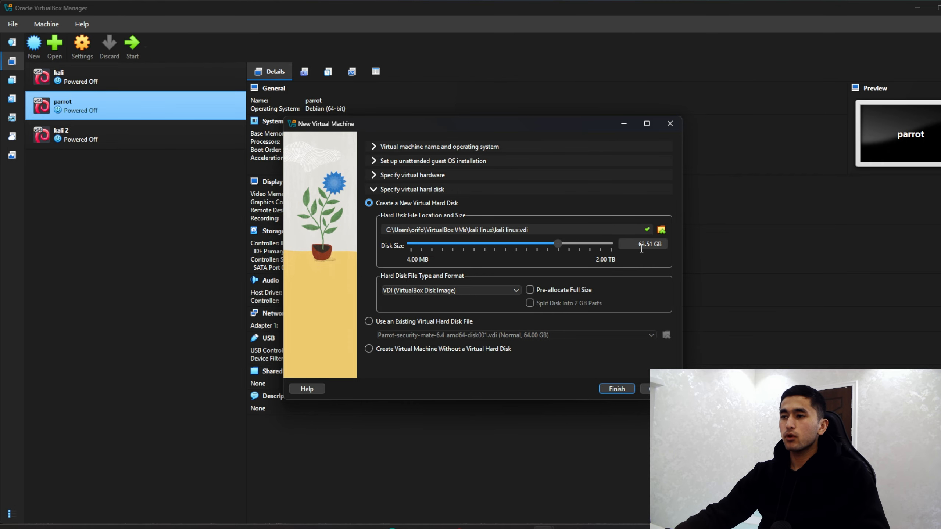
pyautogui.click(617, 389)
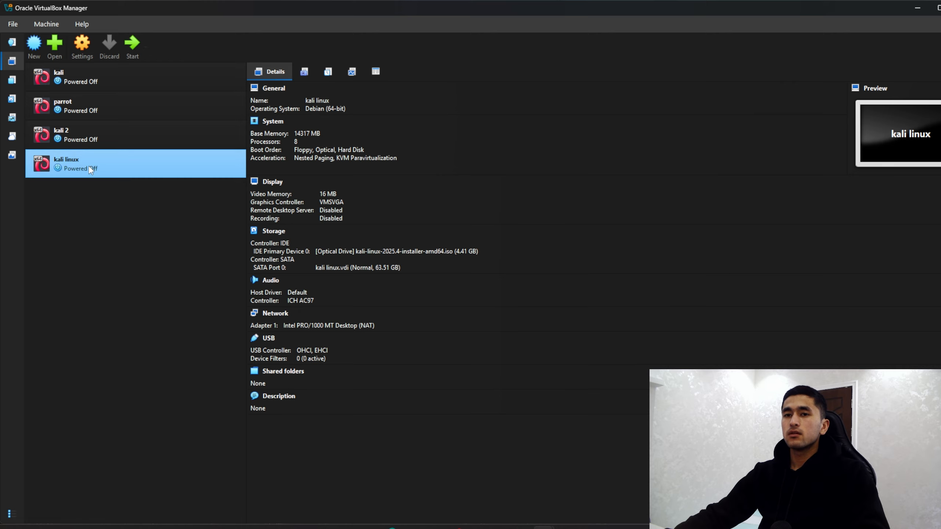
# Step: Start the kali linux VM, maximize its window and choose Graphical install
pyautogui.click(137, 44)
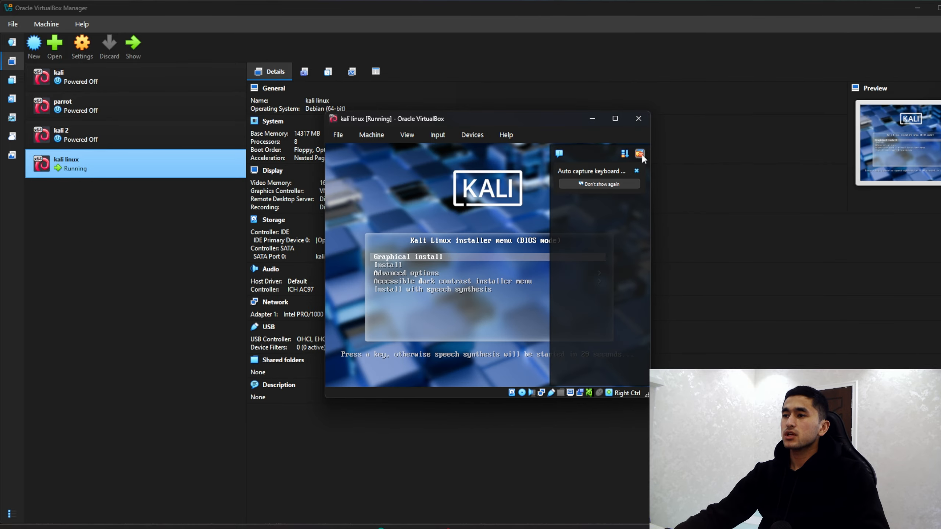
pyautogui.click(641, 153)
pyautogui.click(626, 128)
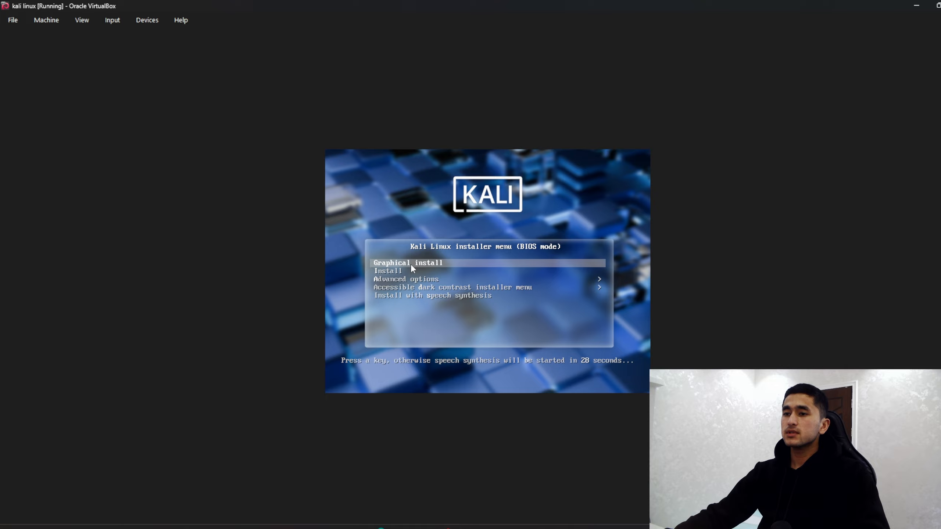
pyautogui.press('Return')
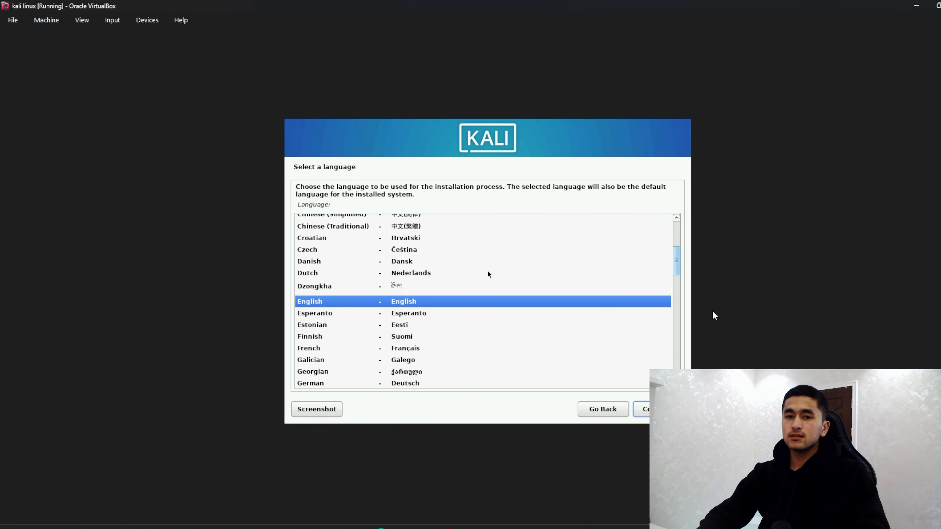
# Step: Accept English language, United States location and American English keymap in the installer
pyautogui.press('Return')
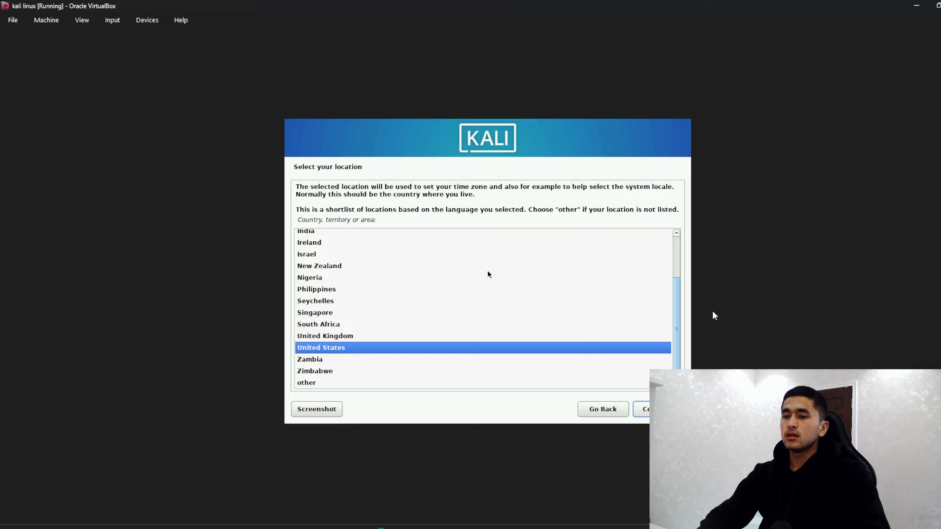
pyautogui.press('Return')
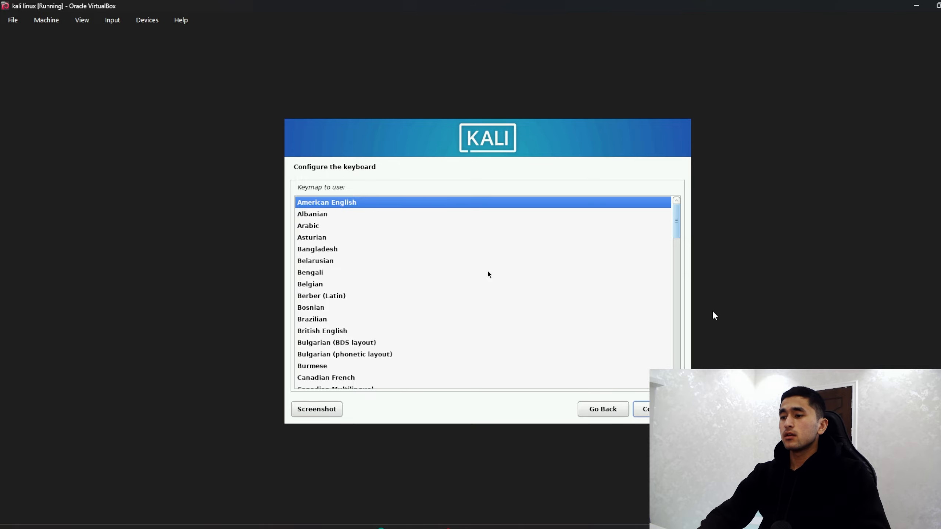
pyautogui.press('Return')
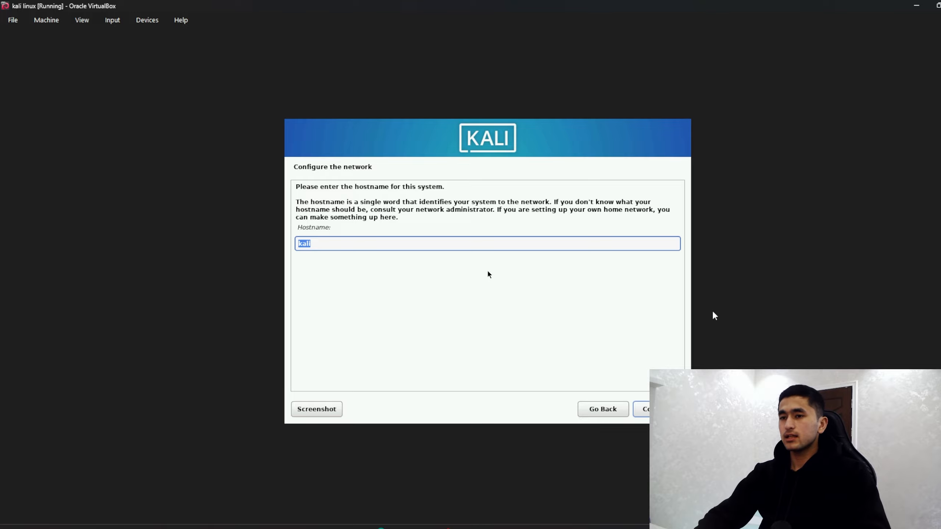
# Step: Keep the hostname kali and set the domain name to linux
pyautogui.press('Return')
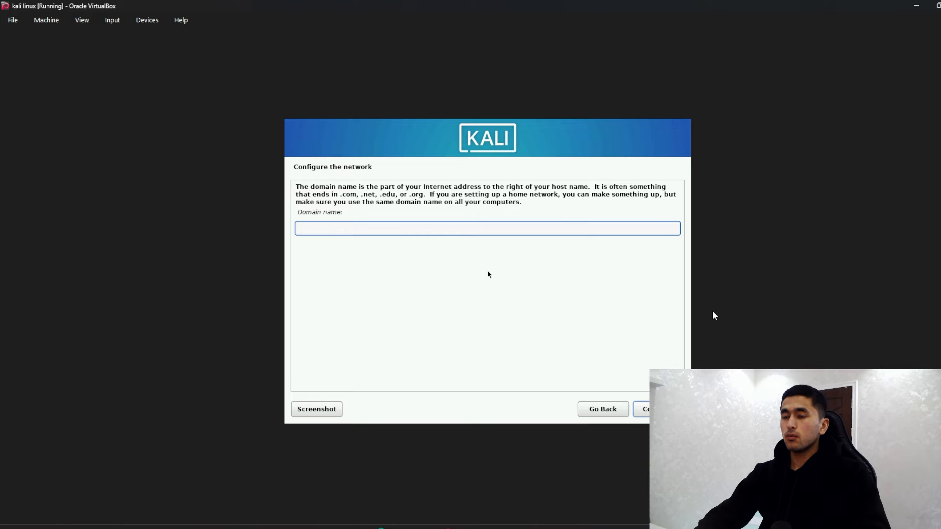
pyautogui.write('linux')
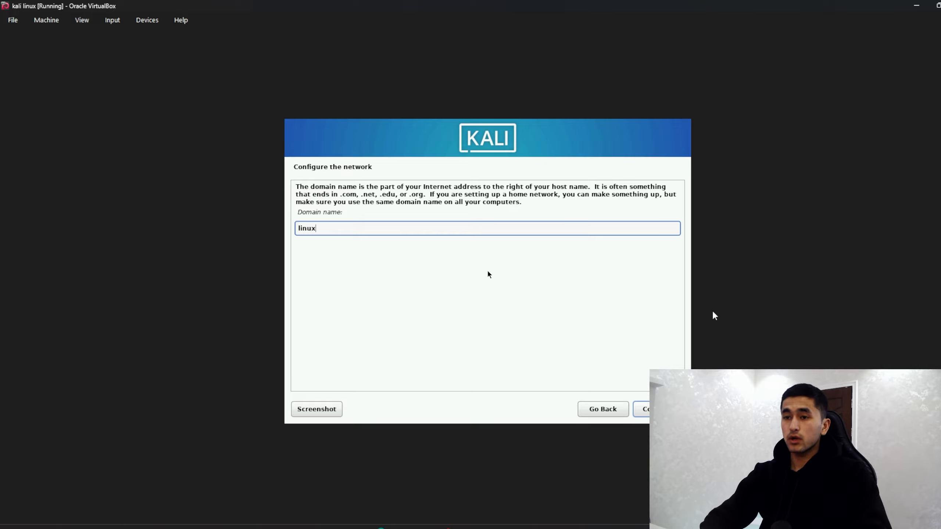
pyautogui.press('Return')
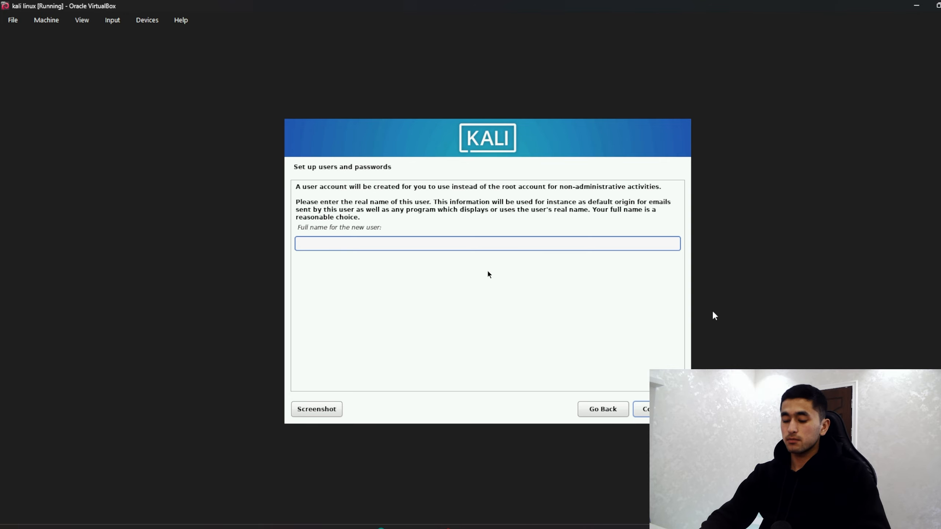
# Step: Create the user with full name 'kali linux' and username linux
pyautogui.write('kali linux')
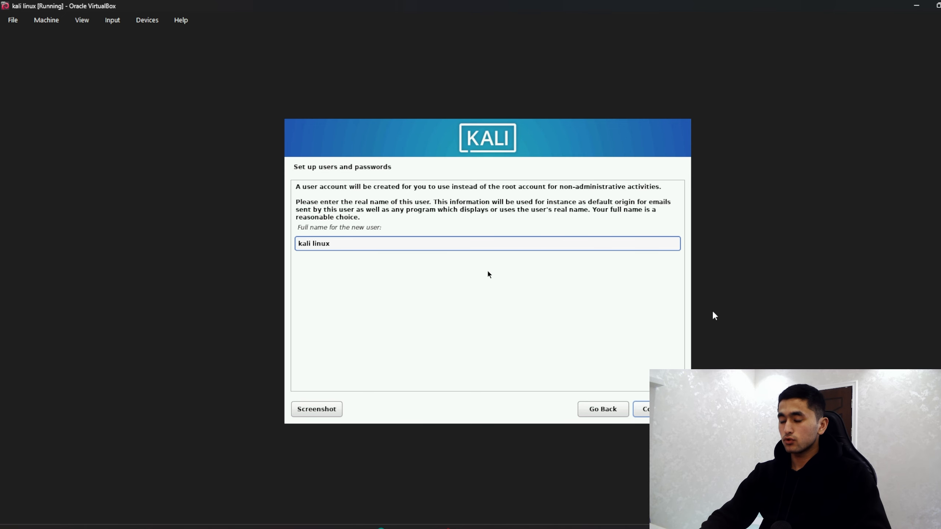
pyautogui.press('Return')
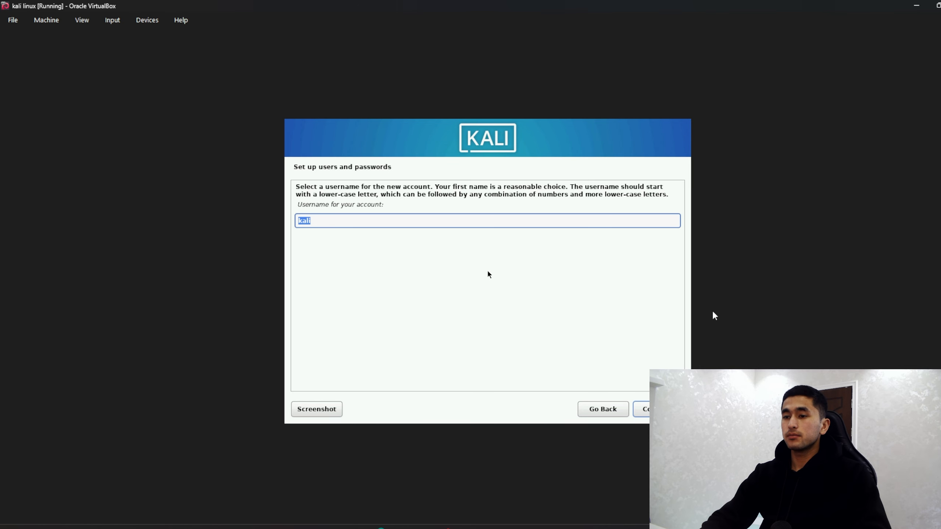
pyautogui.press('BackSpace')
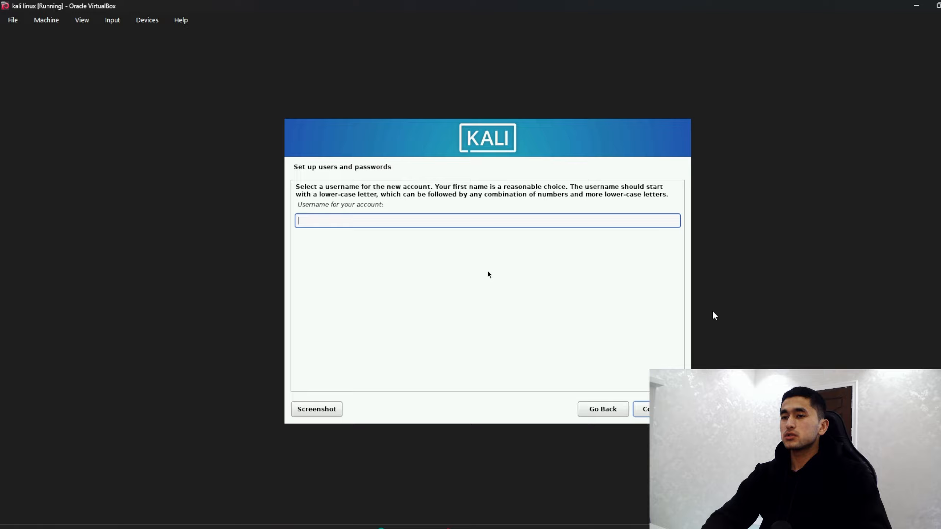
pyautogui.write('linux')
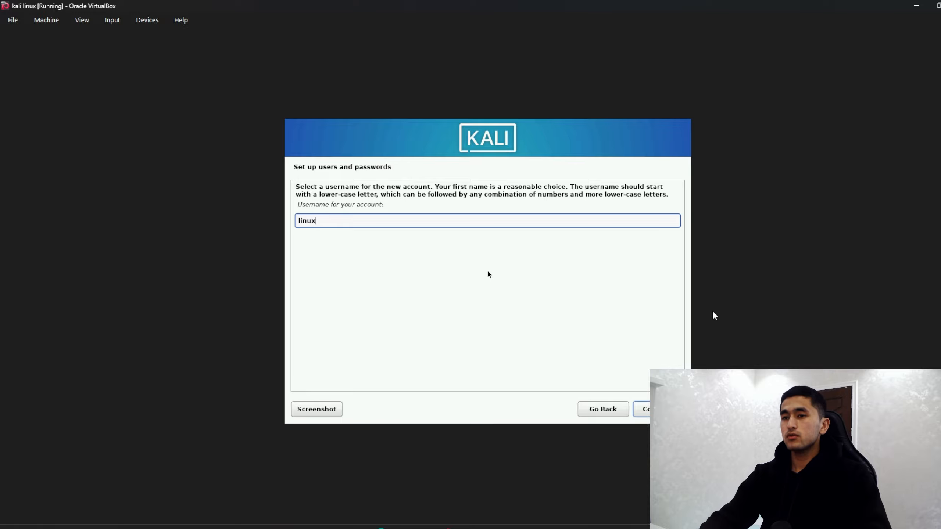
pyautogui.press('Return')
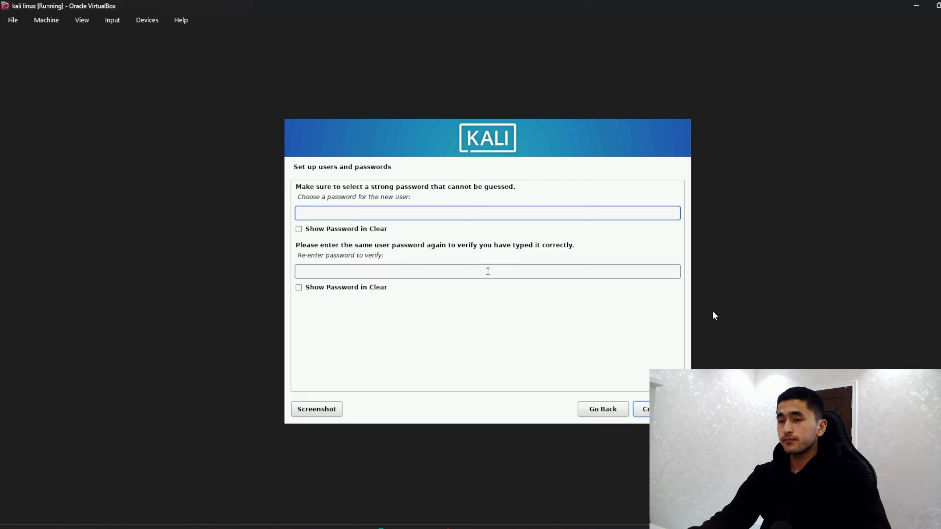
# Step: Enter and confirm the new user's password, then accept the Eastern time zone
pyautogui.press('Tab')
pyautogui.hotkey('shift', 'Tab')
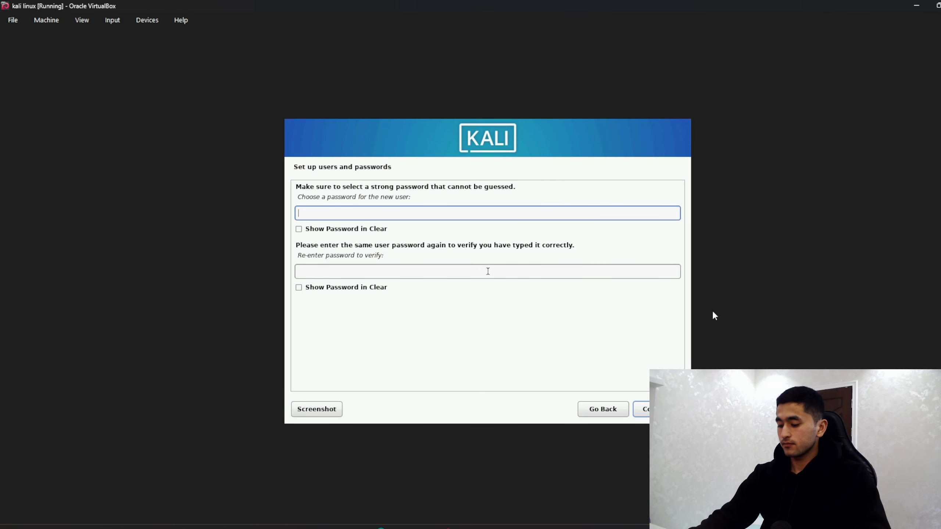
pyautogui.write('kali')
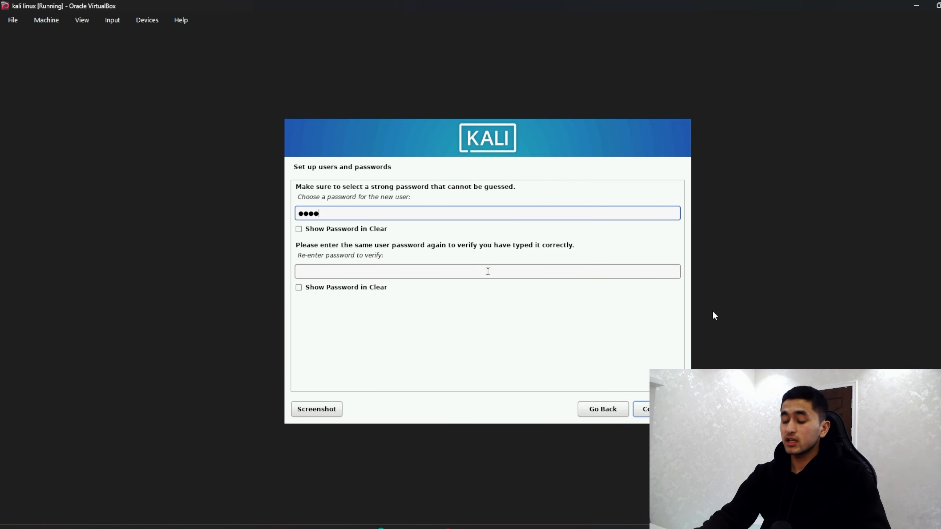
pyautogui.press('Tab')
pyautogui.press('Tab')
pyautogui.write('kali')
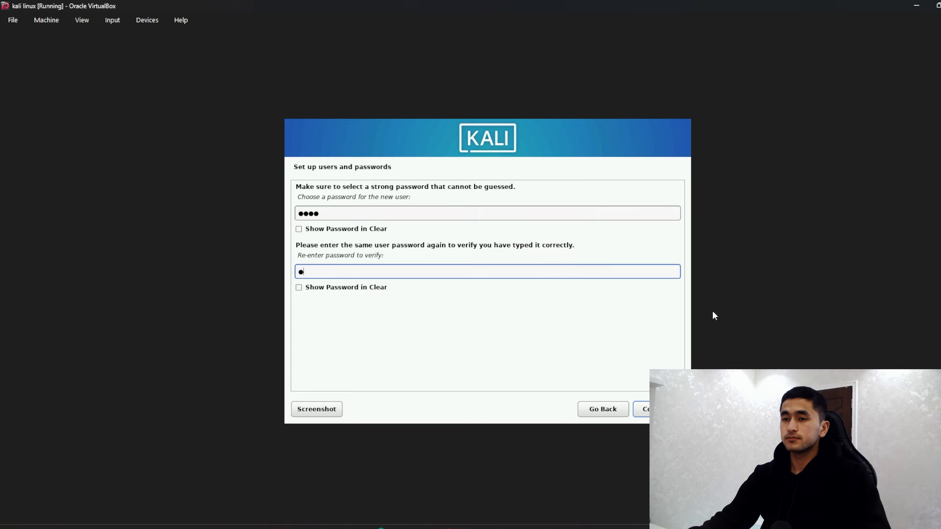
pyautogui.press('Return')
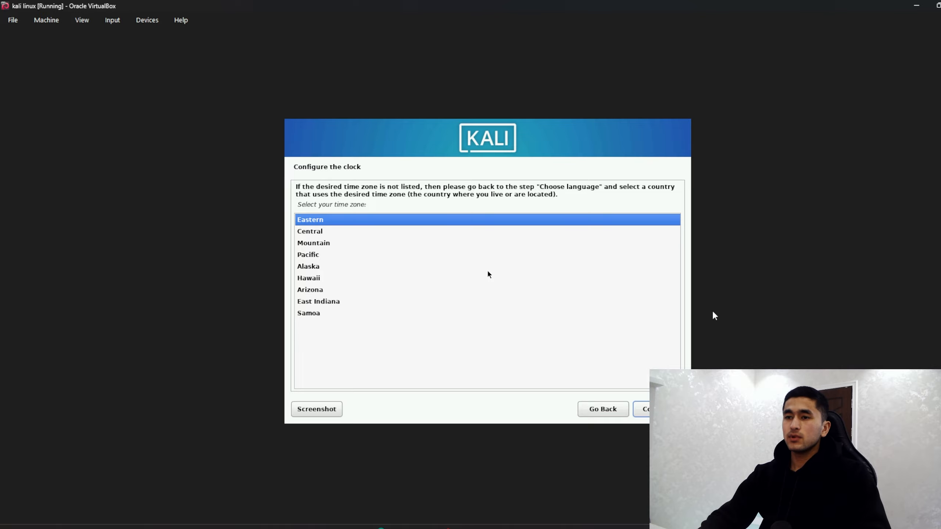
pyautogui.press('Return')
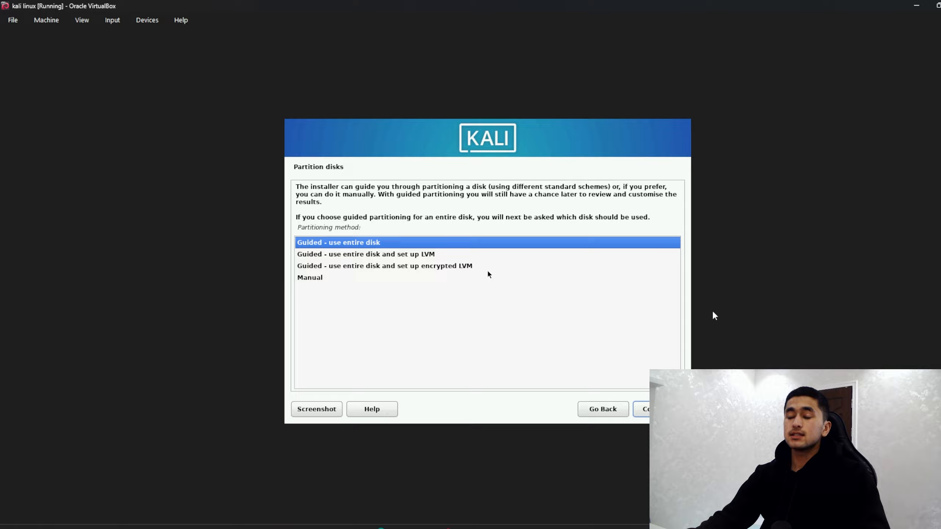
# Step: Use guided partitioning on the whole 68.2 GB VBOX HARDDISK with all files in one partition
pyautogui.press('Return')
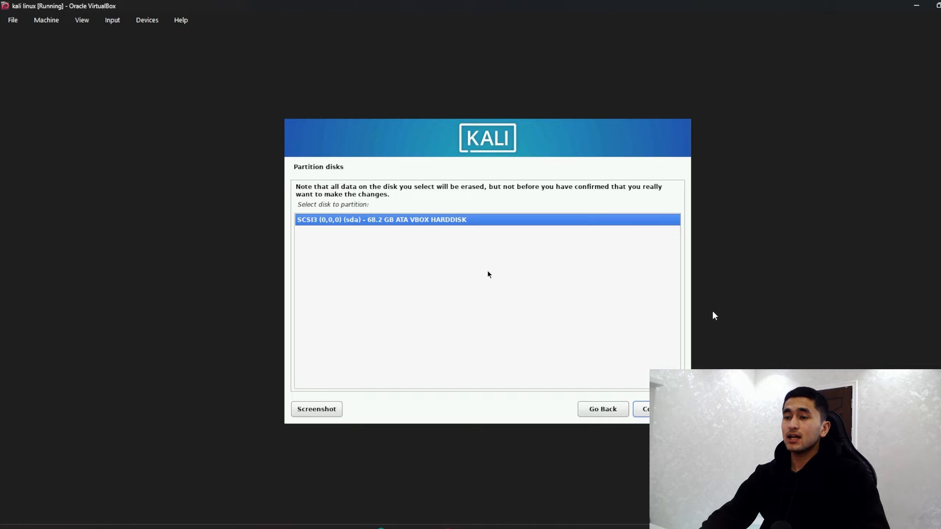
pyautogui.press('Return')
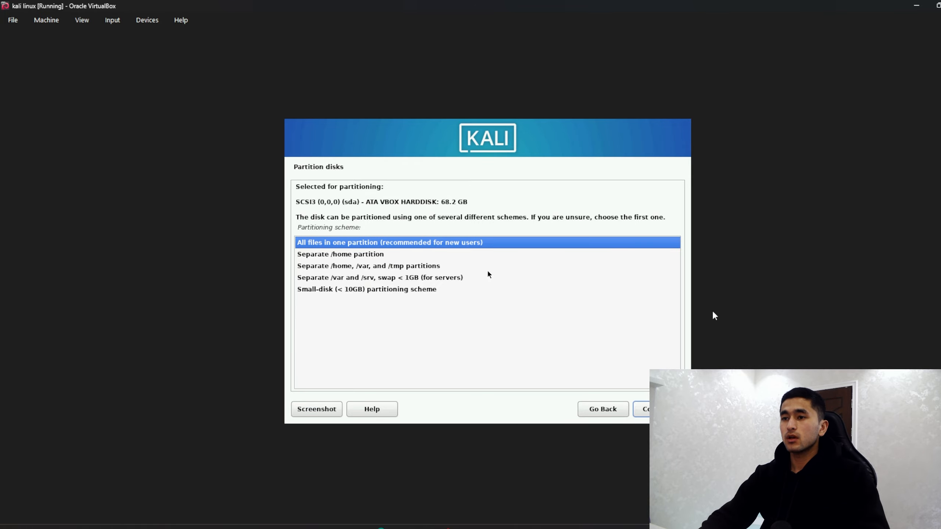
pyautogui.press('Return')
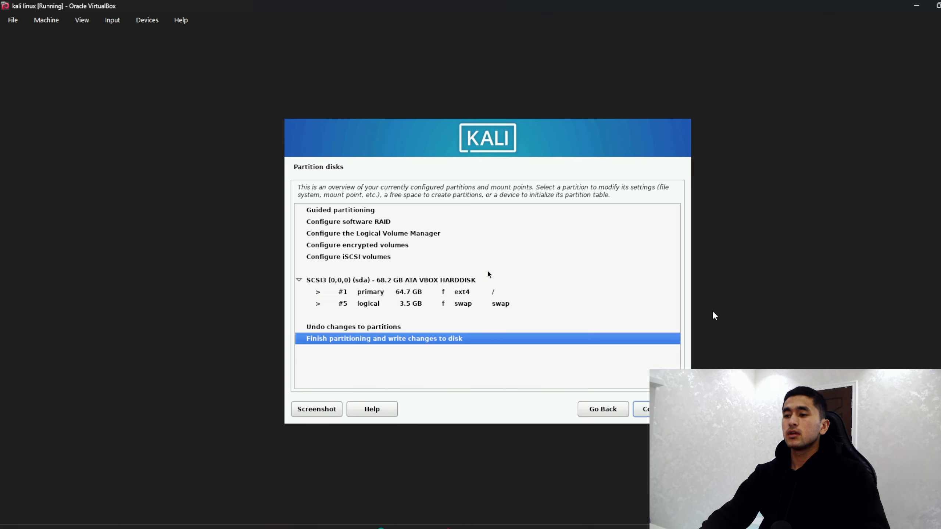